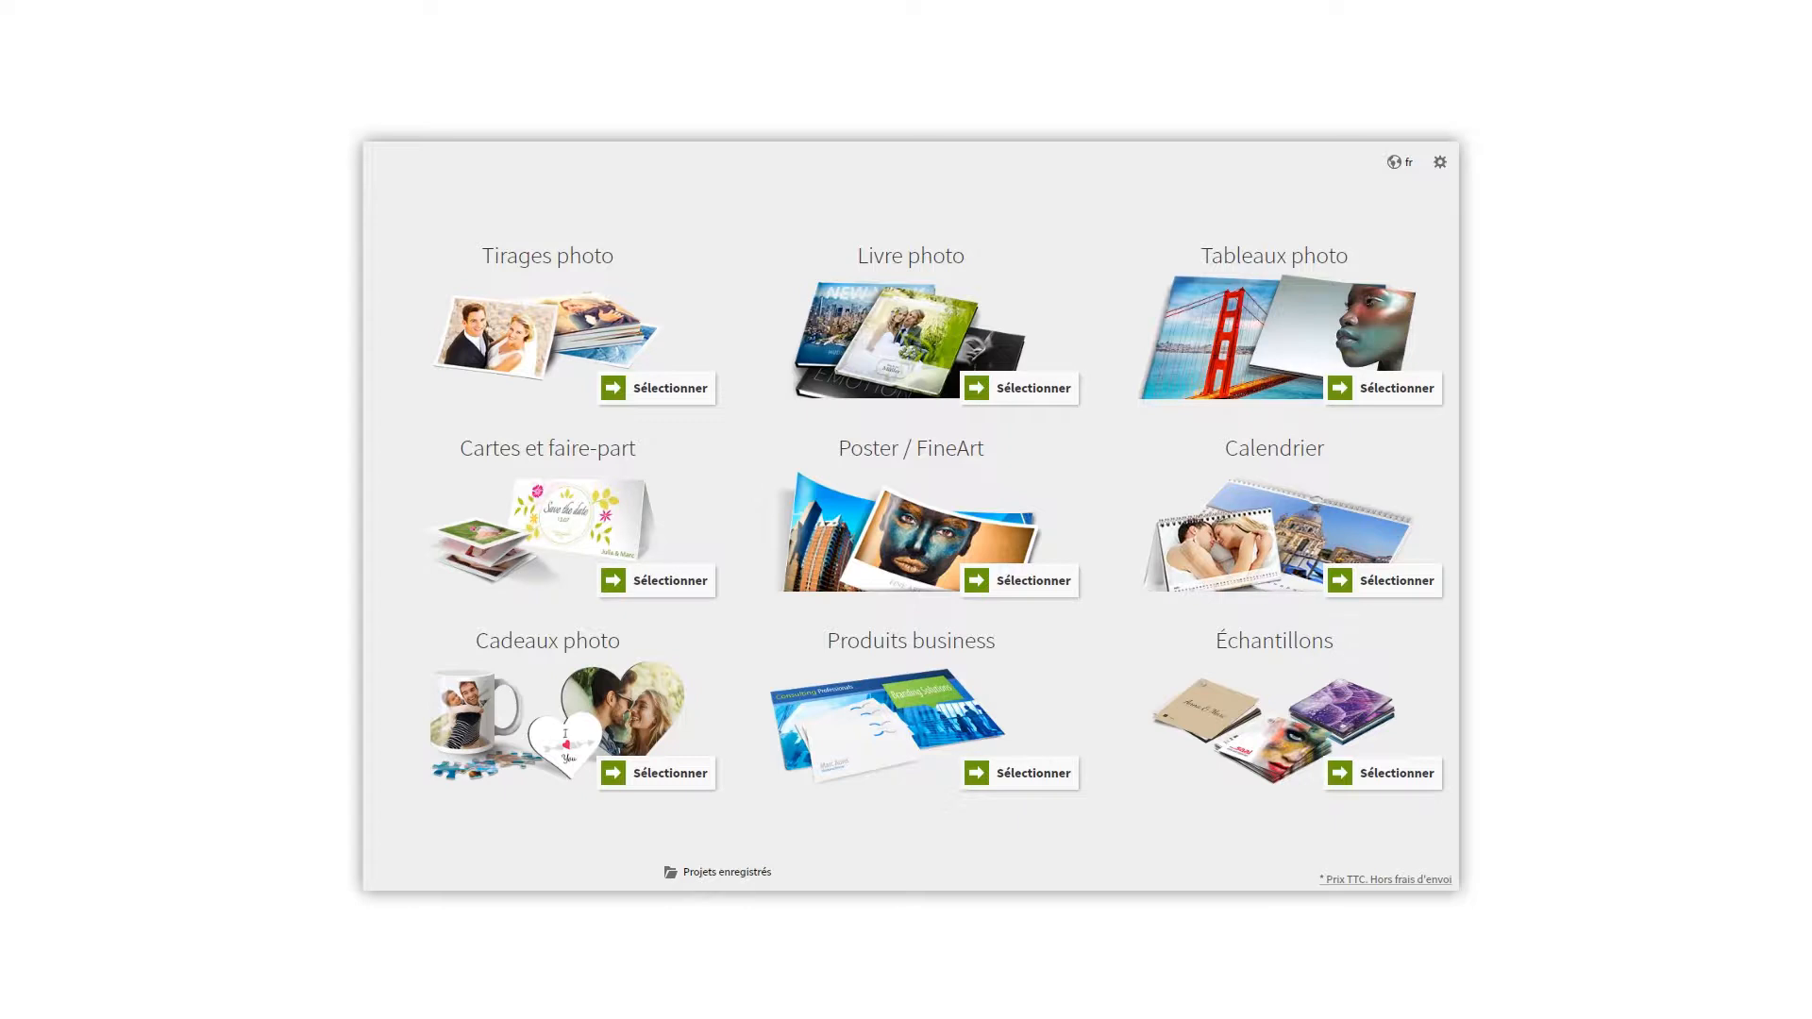
Step: Choose the hardcover photo book (Livre photo) in the 28 x 19 format
click(1032, 385)
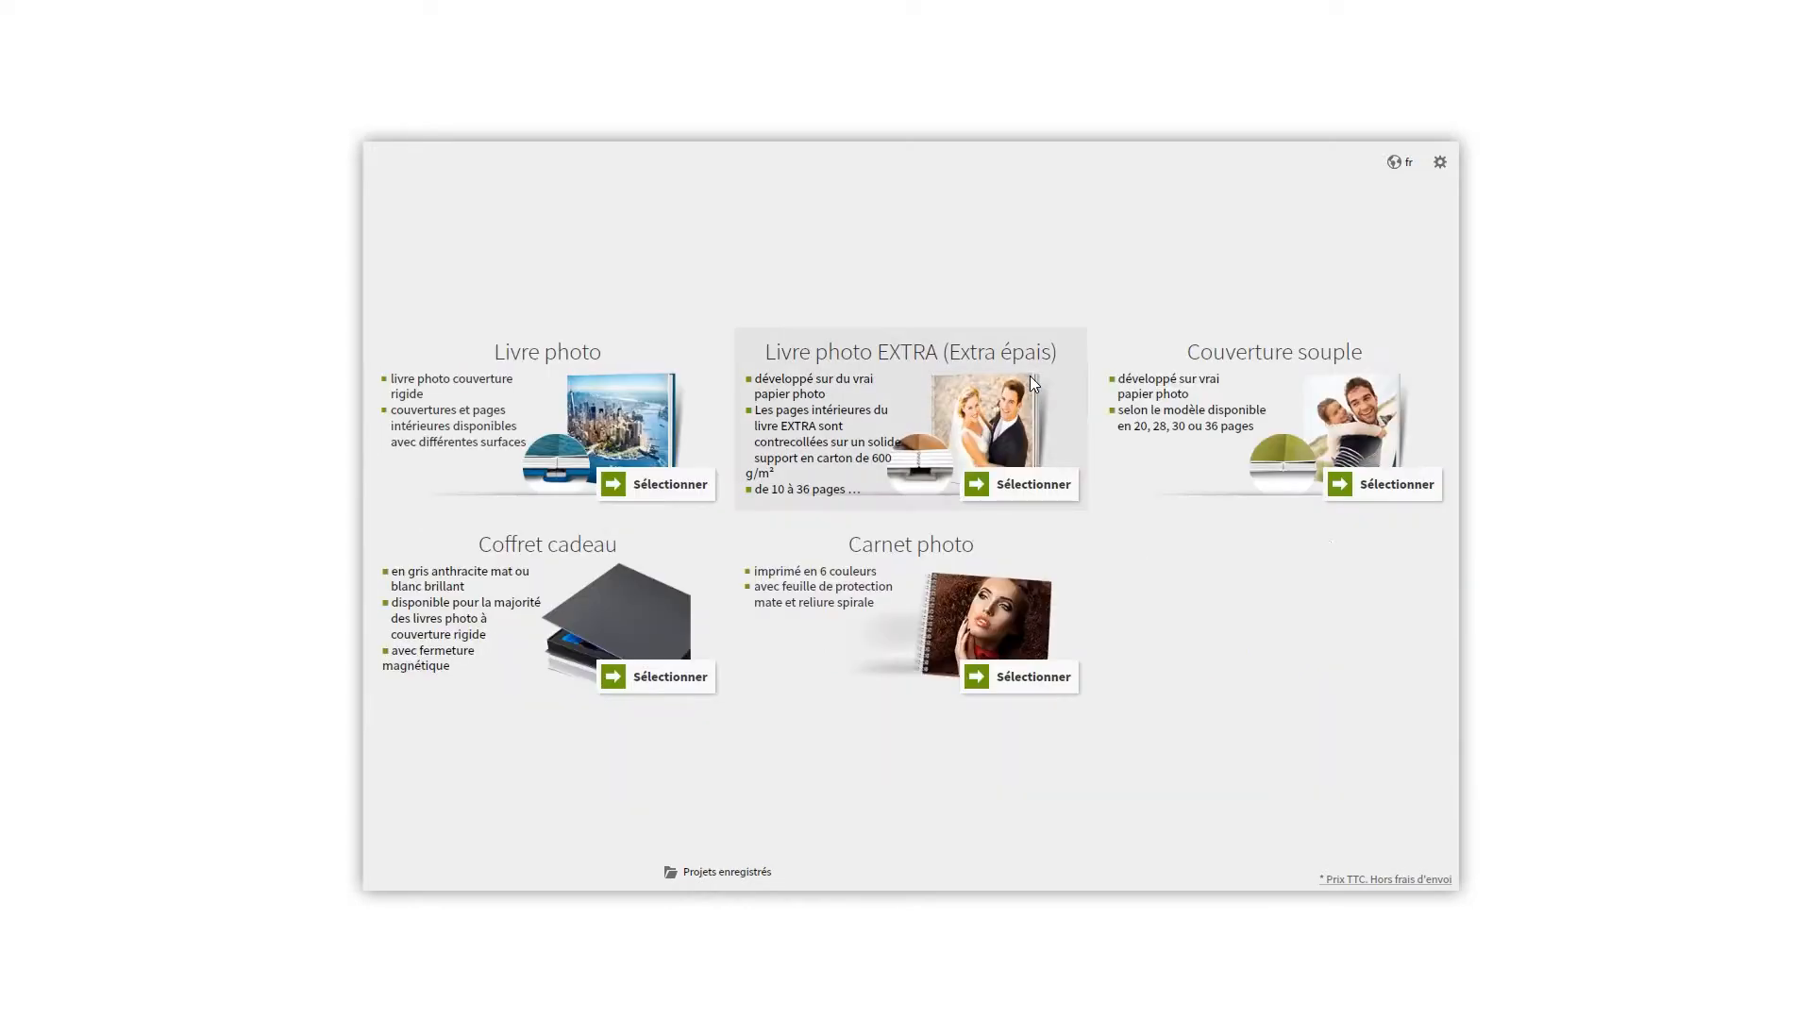
click(681, 481)
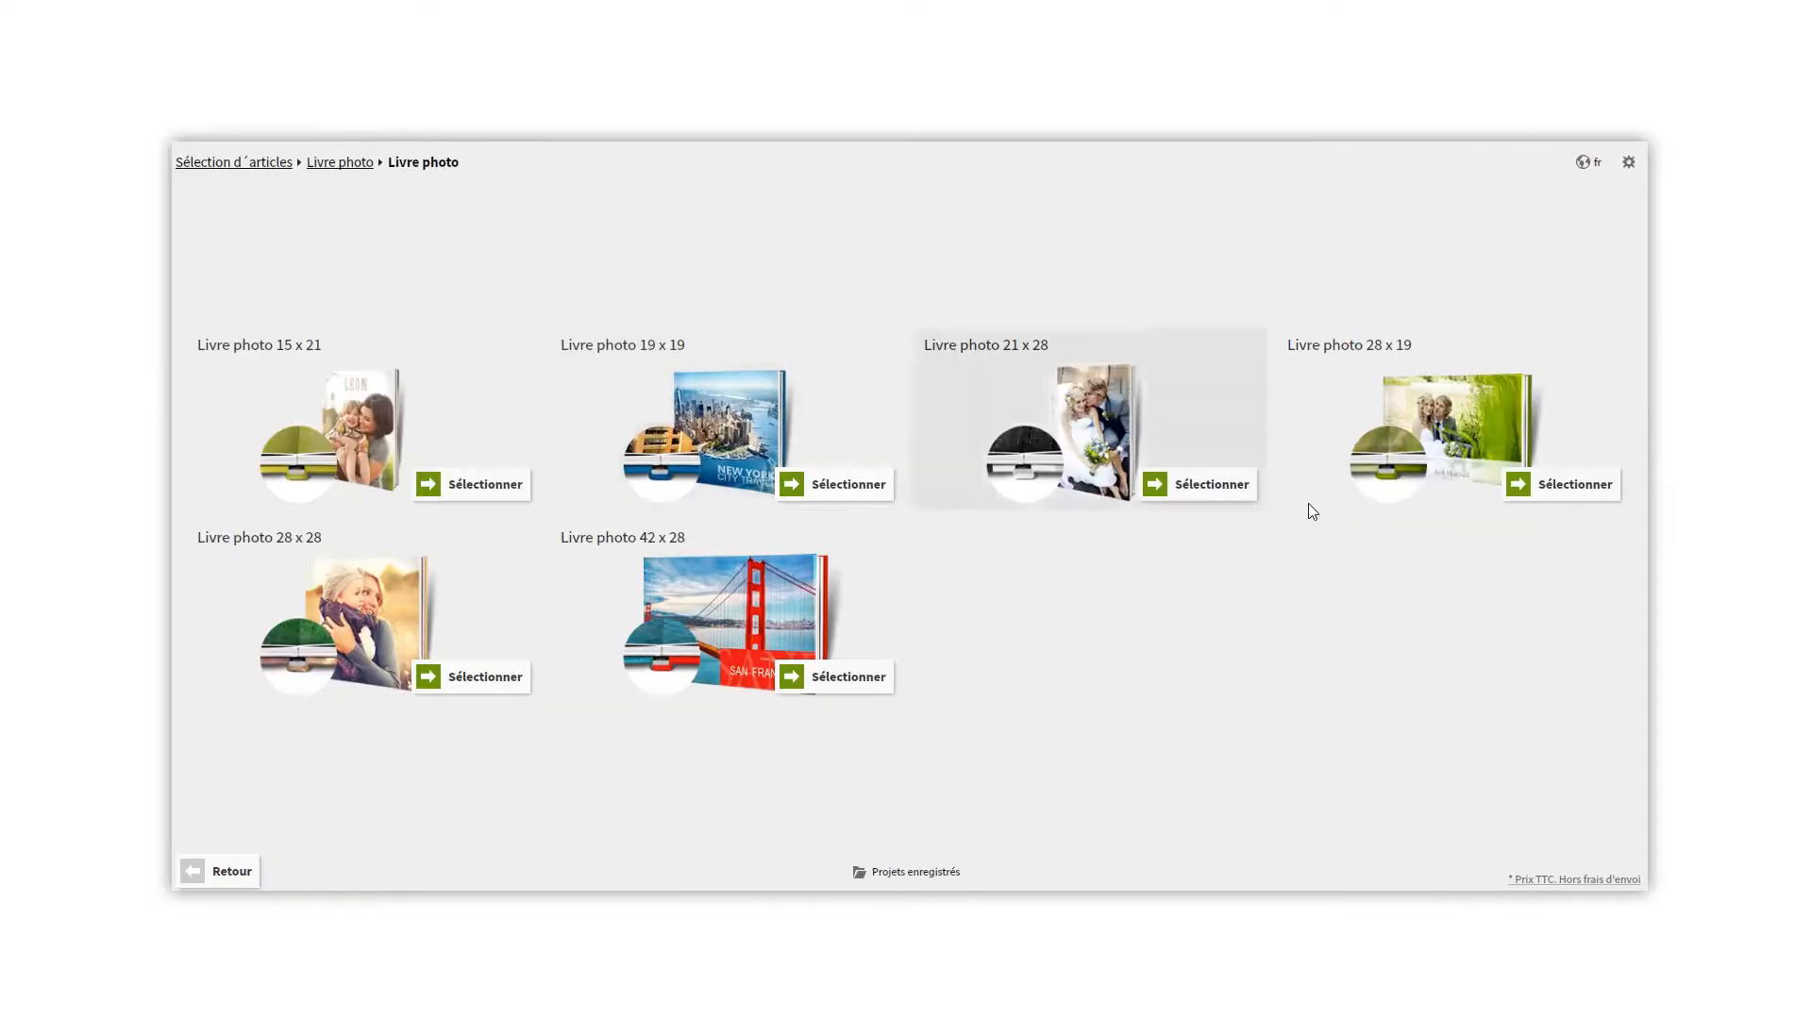
click(1577, 486)
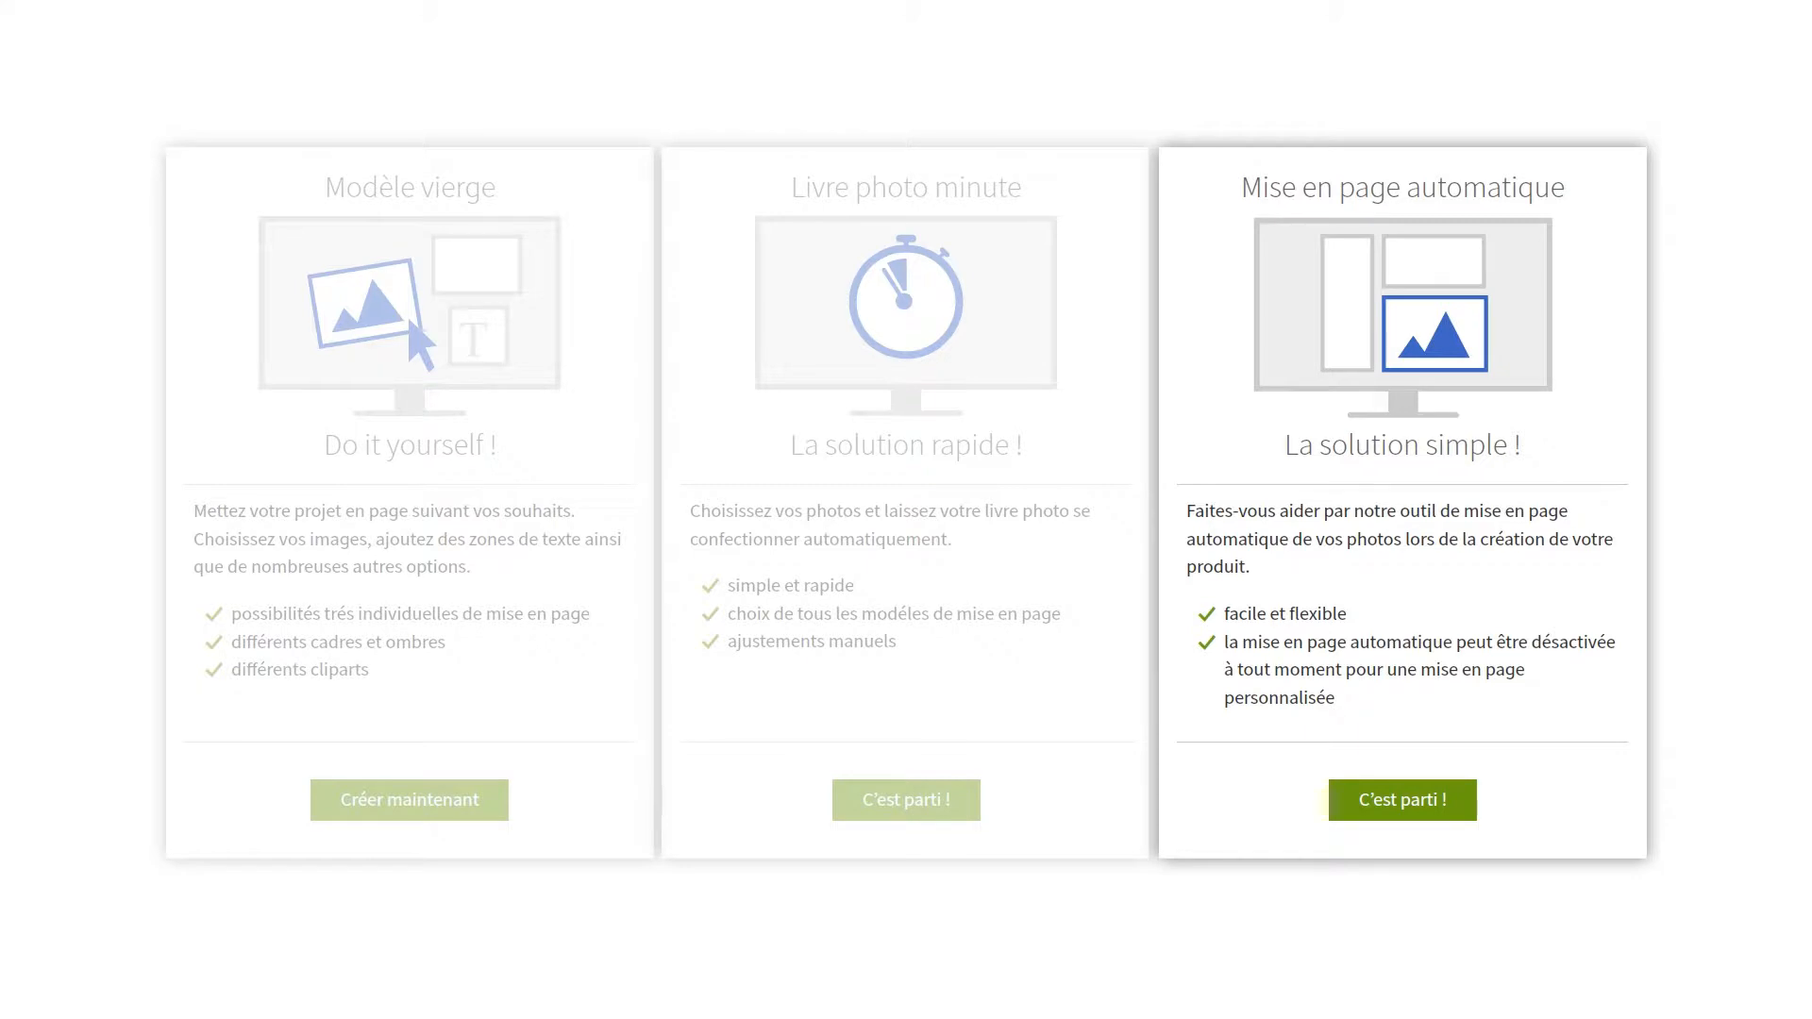
Step: Start the project with automatic layout (Mise en page automatique) and choose the Tendril of eternity wedding design
click(1447, 813)
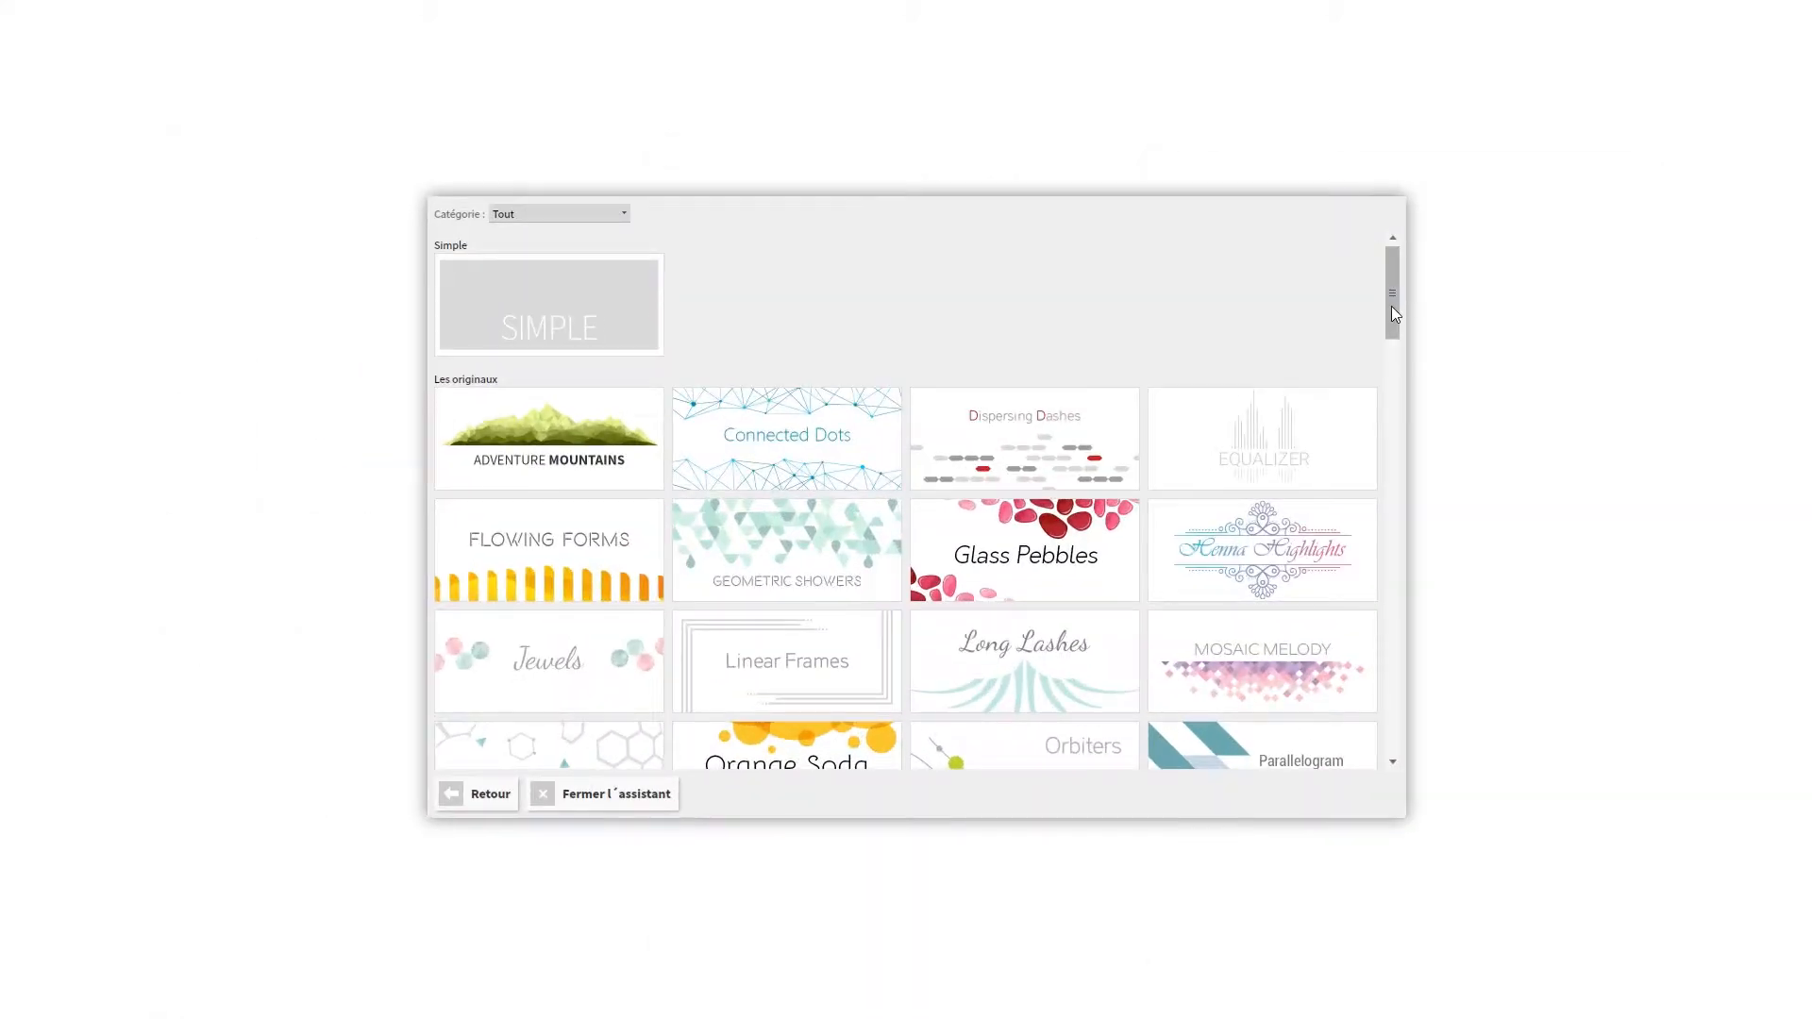
drag(1391, 309, 1339, 627)
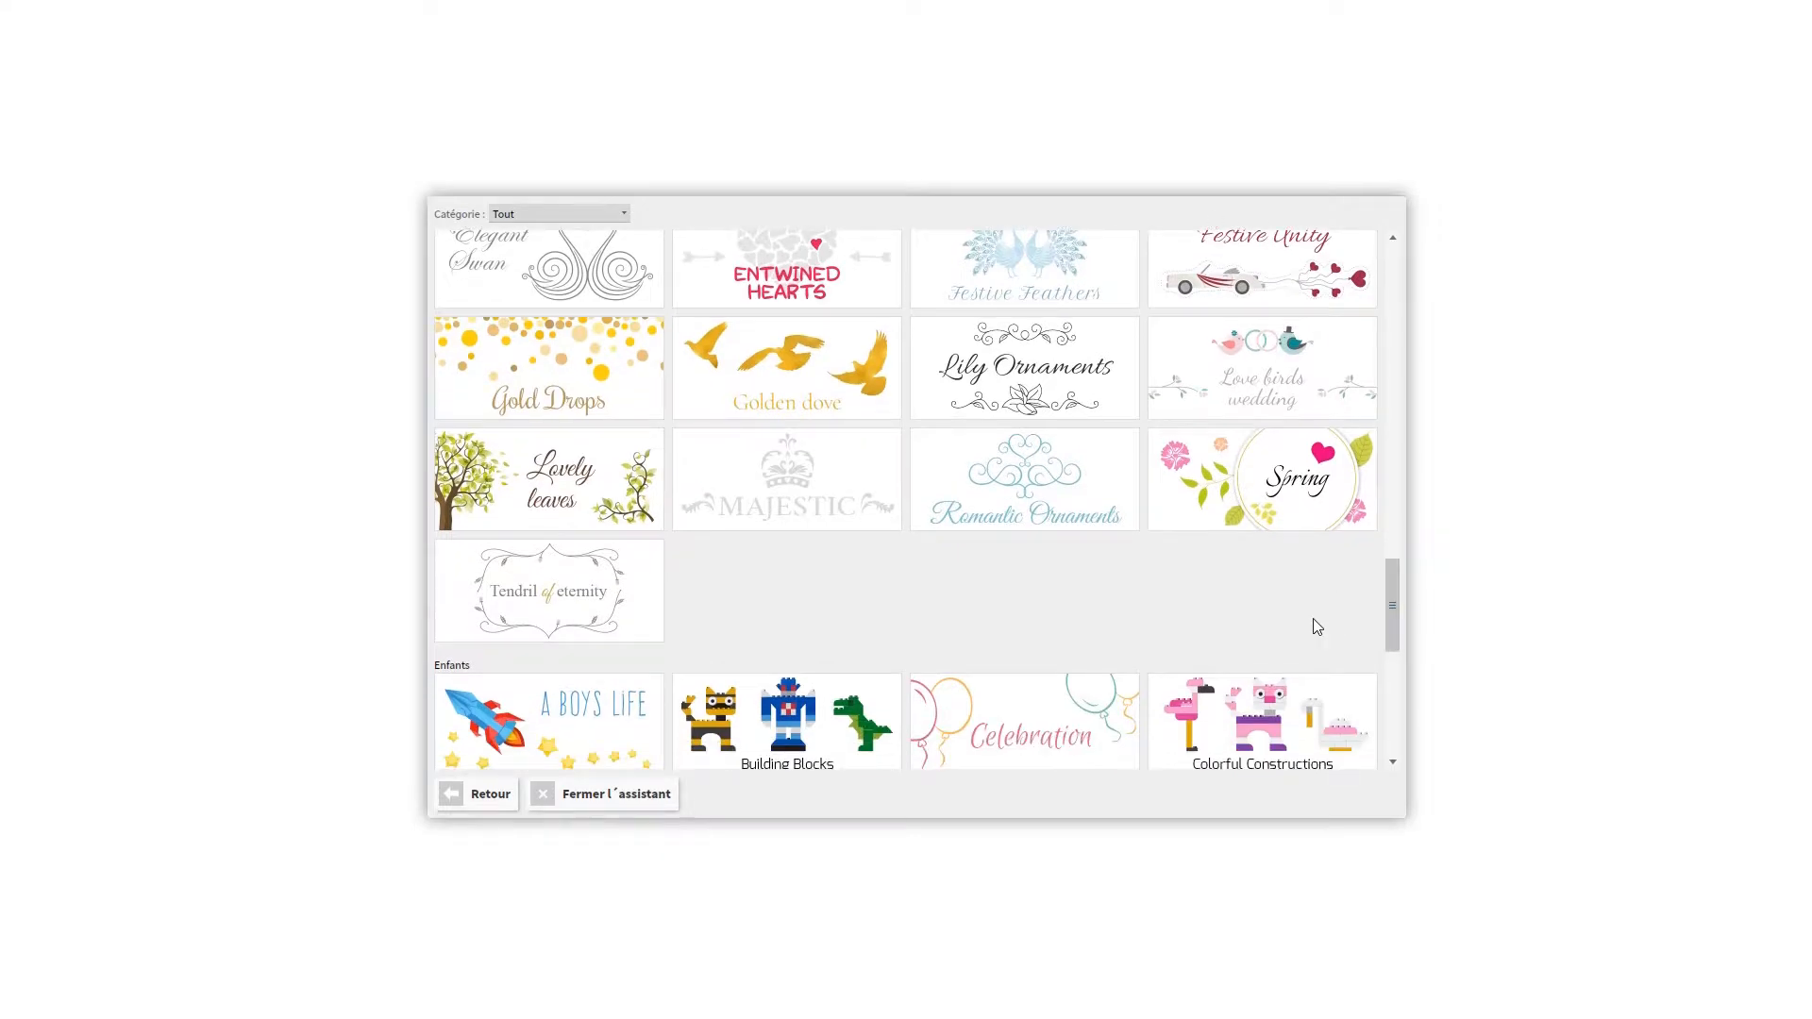
click(552, 590)
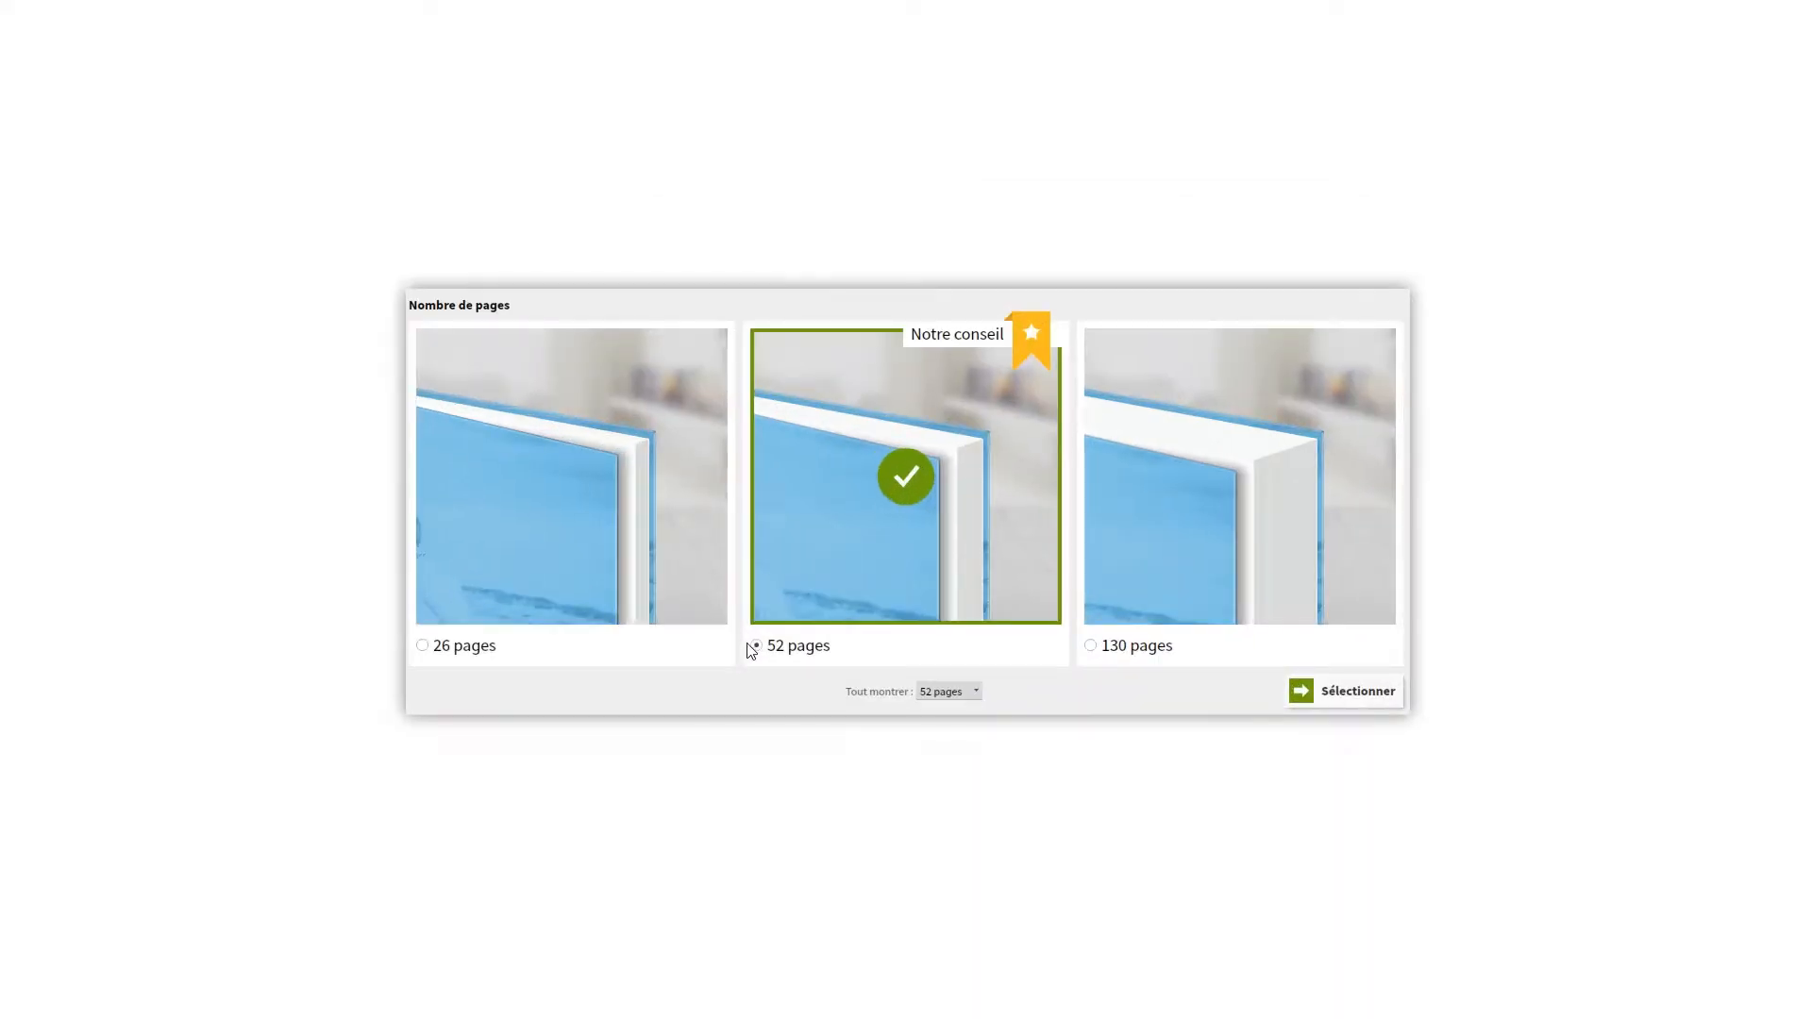
Step: Check the available page counts and confirm 52 pages for the book
click(976, 694)
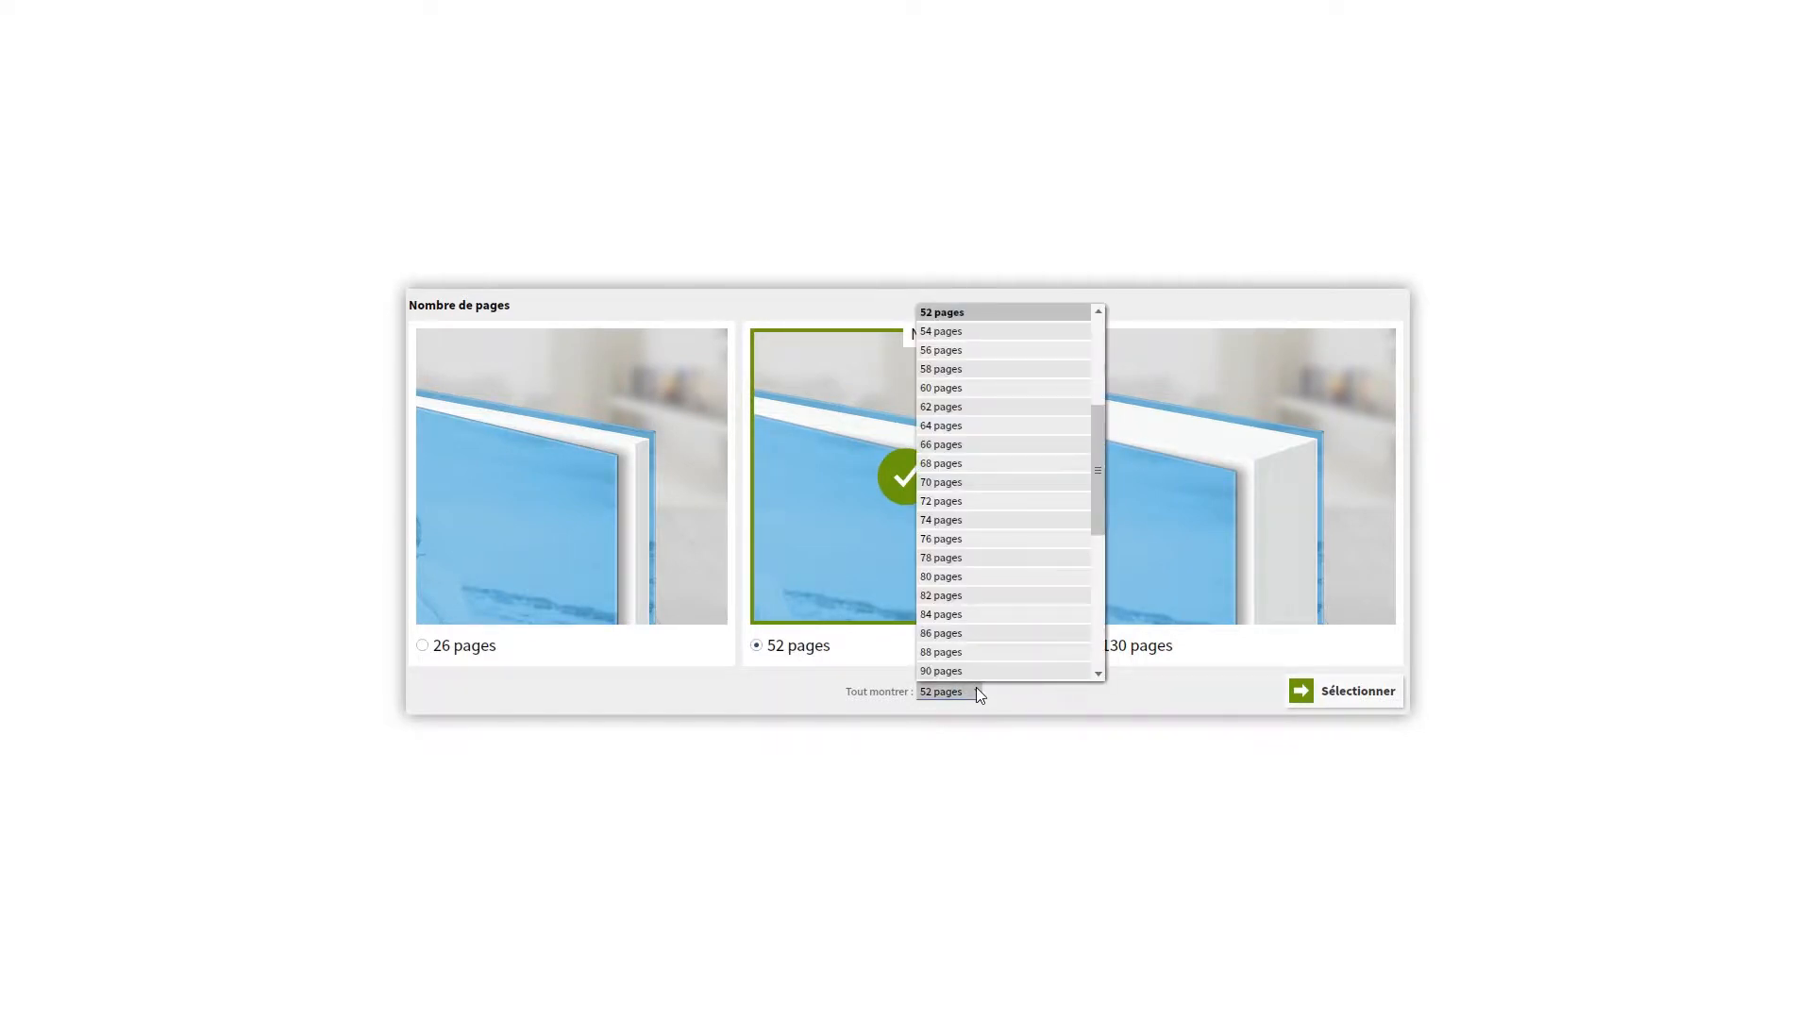
click(977, 688)
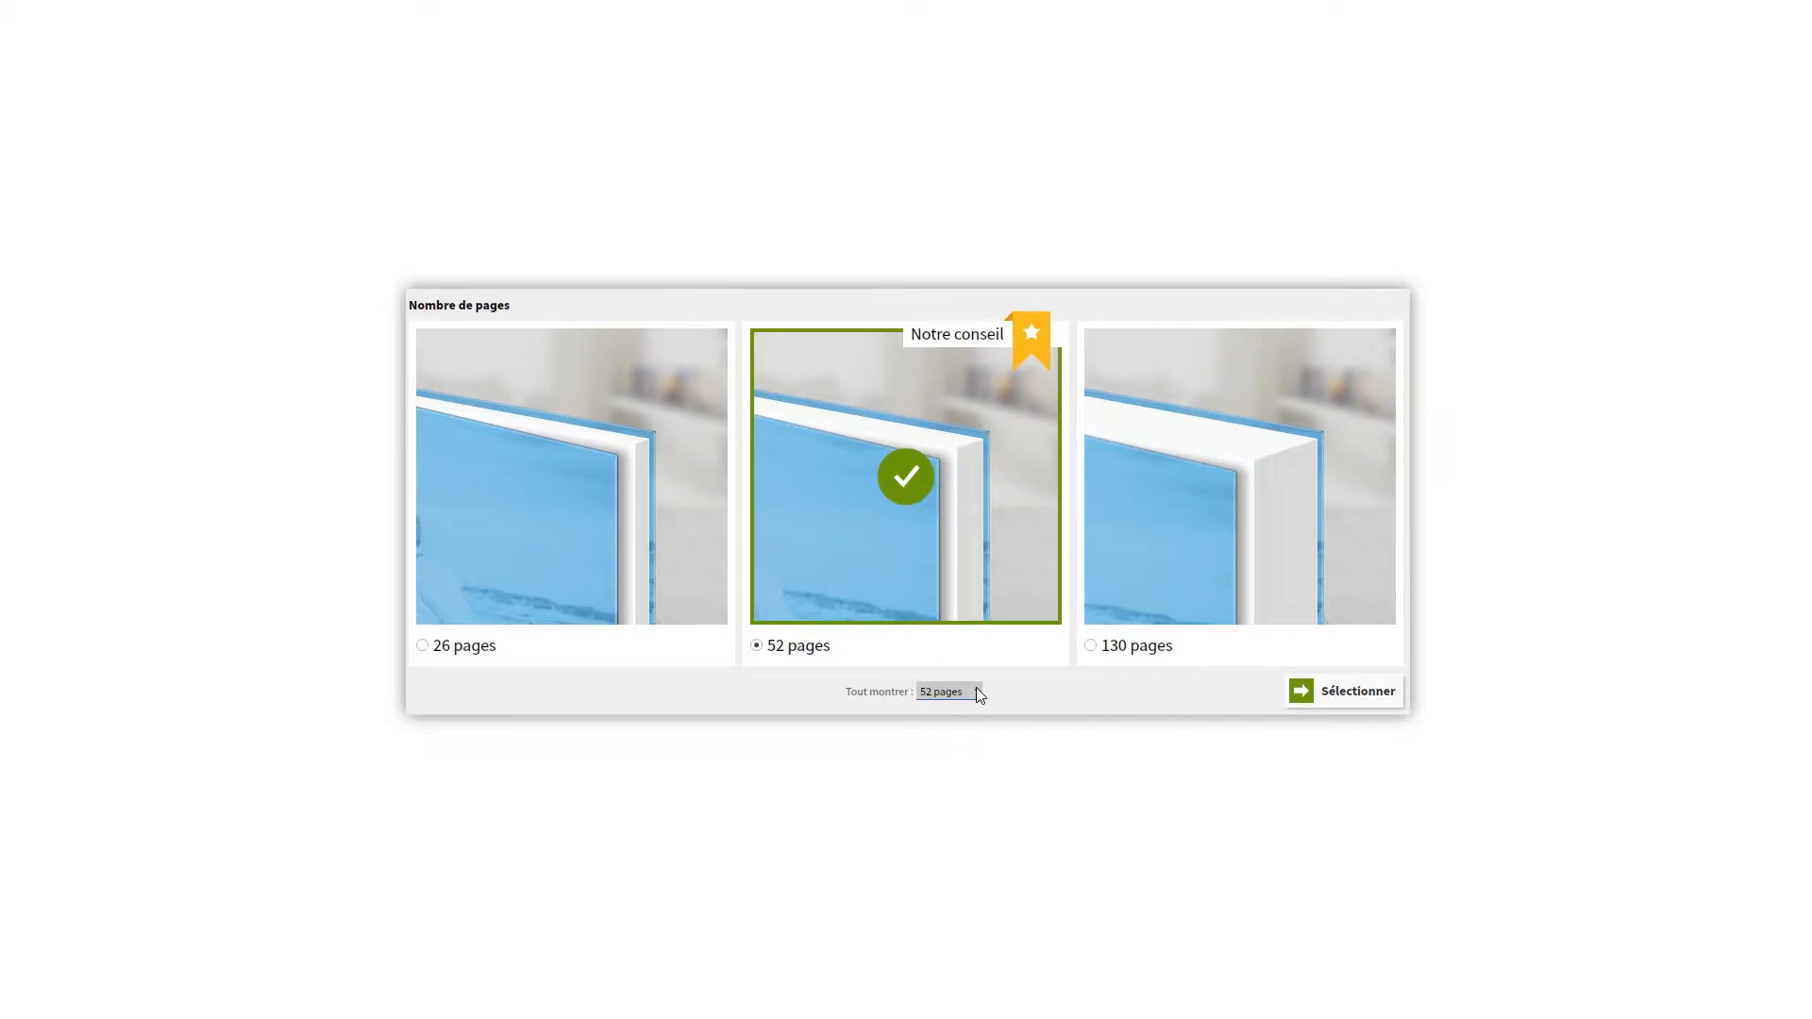
click(1356, 690)
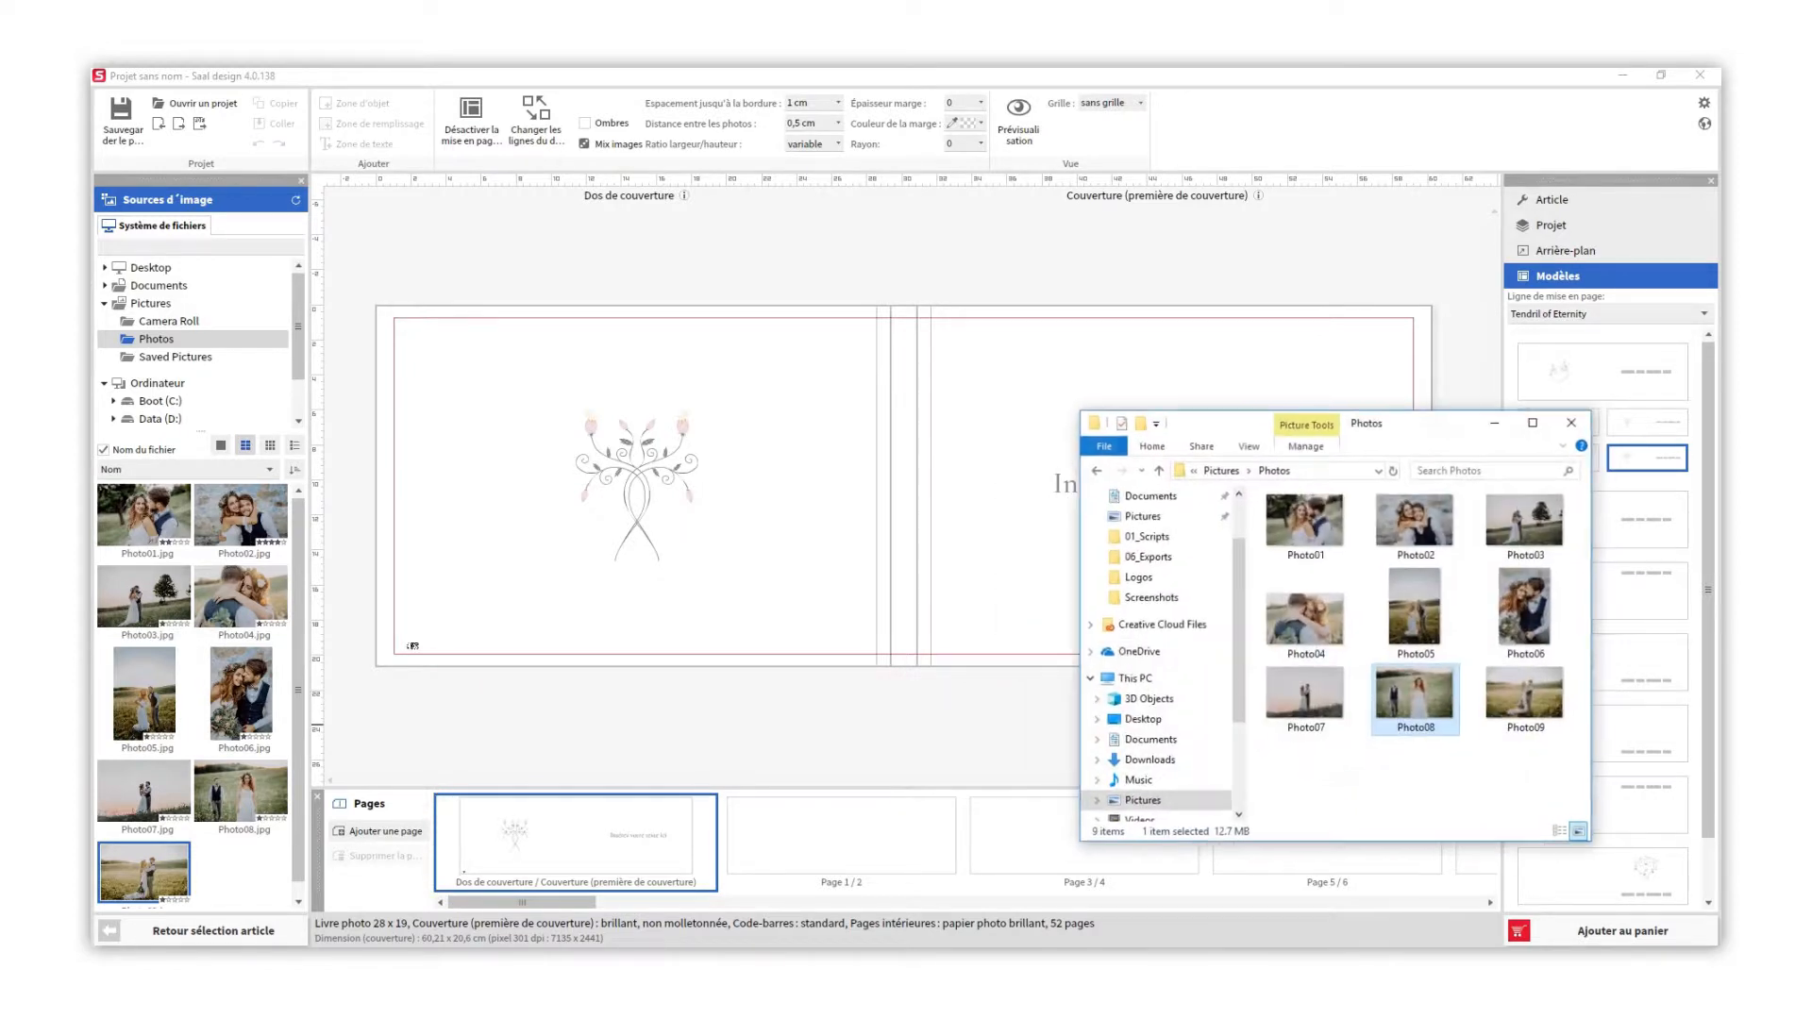
Step: Place Photo08 and Photo07 on the cover and apply the layout with floral corner ornaments around the front photo
drag(1426, 699, 885, 545)
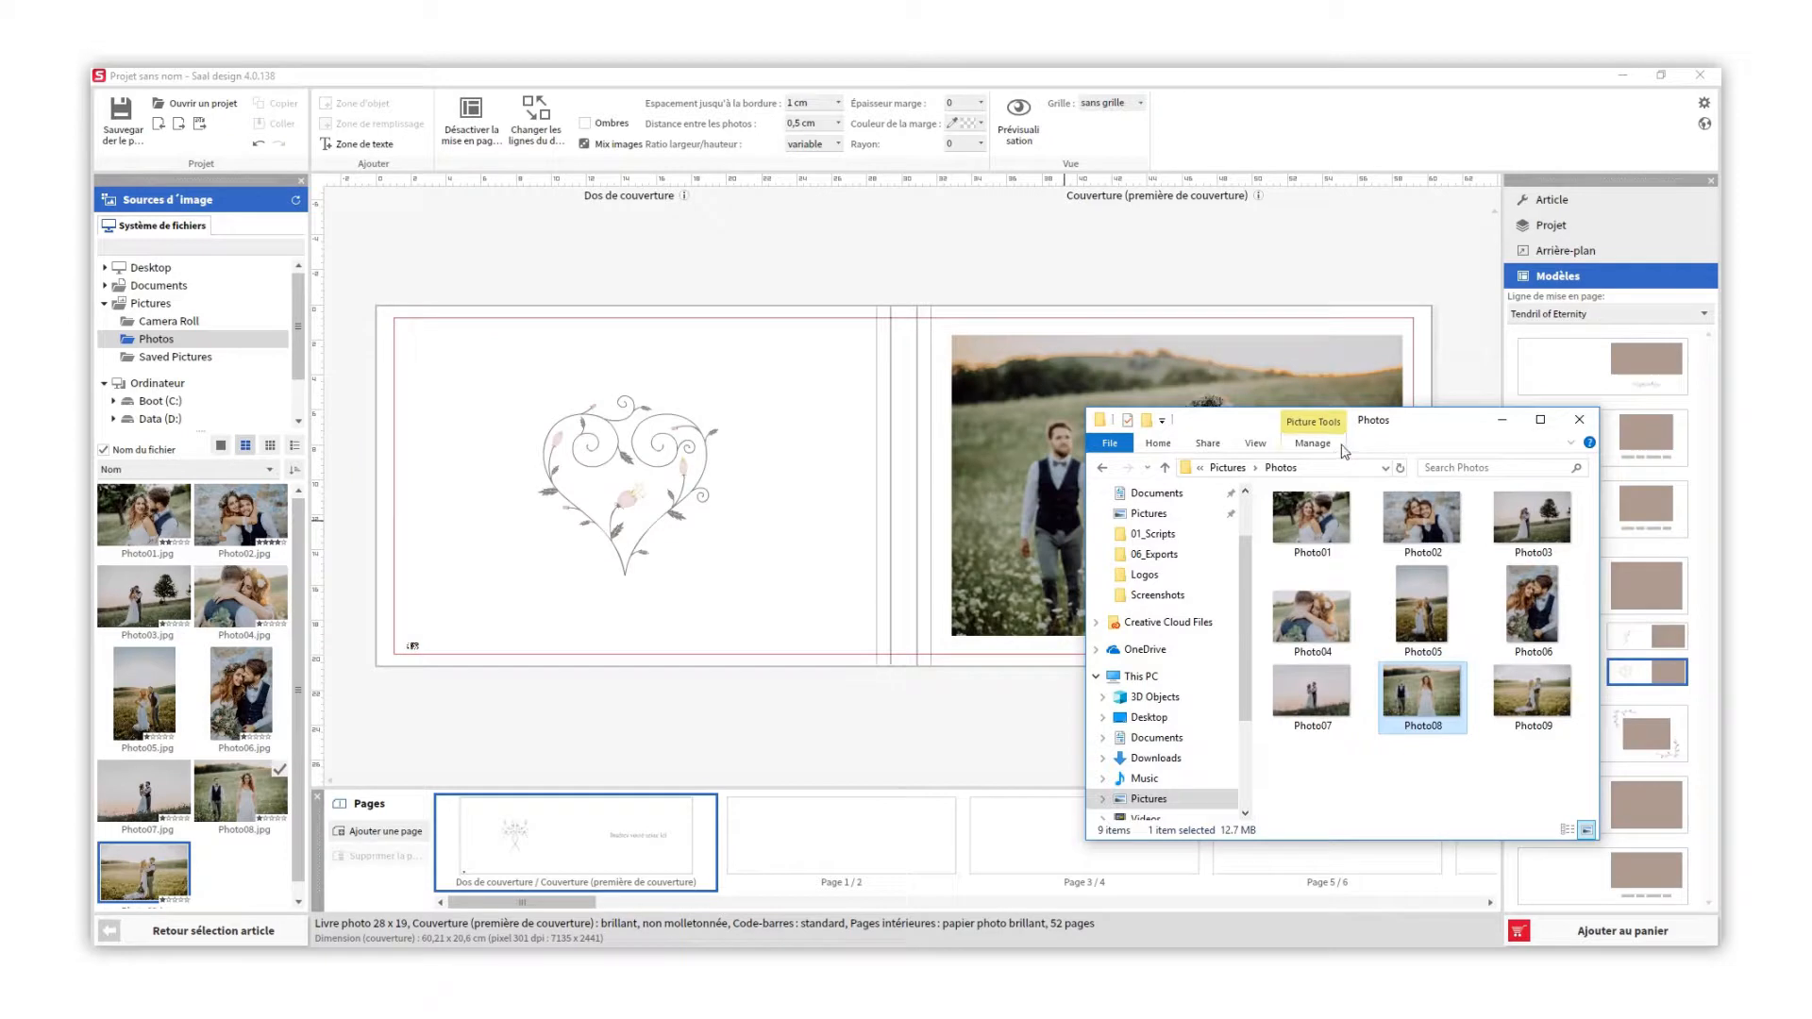
click(1501, 422)
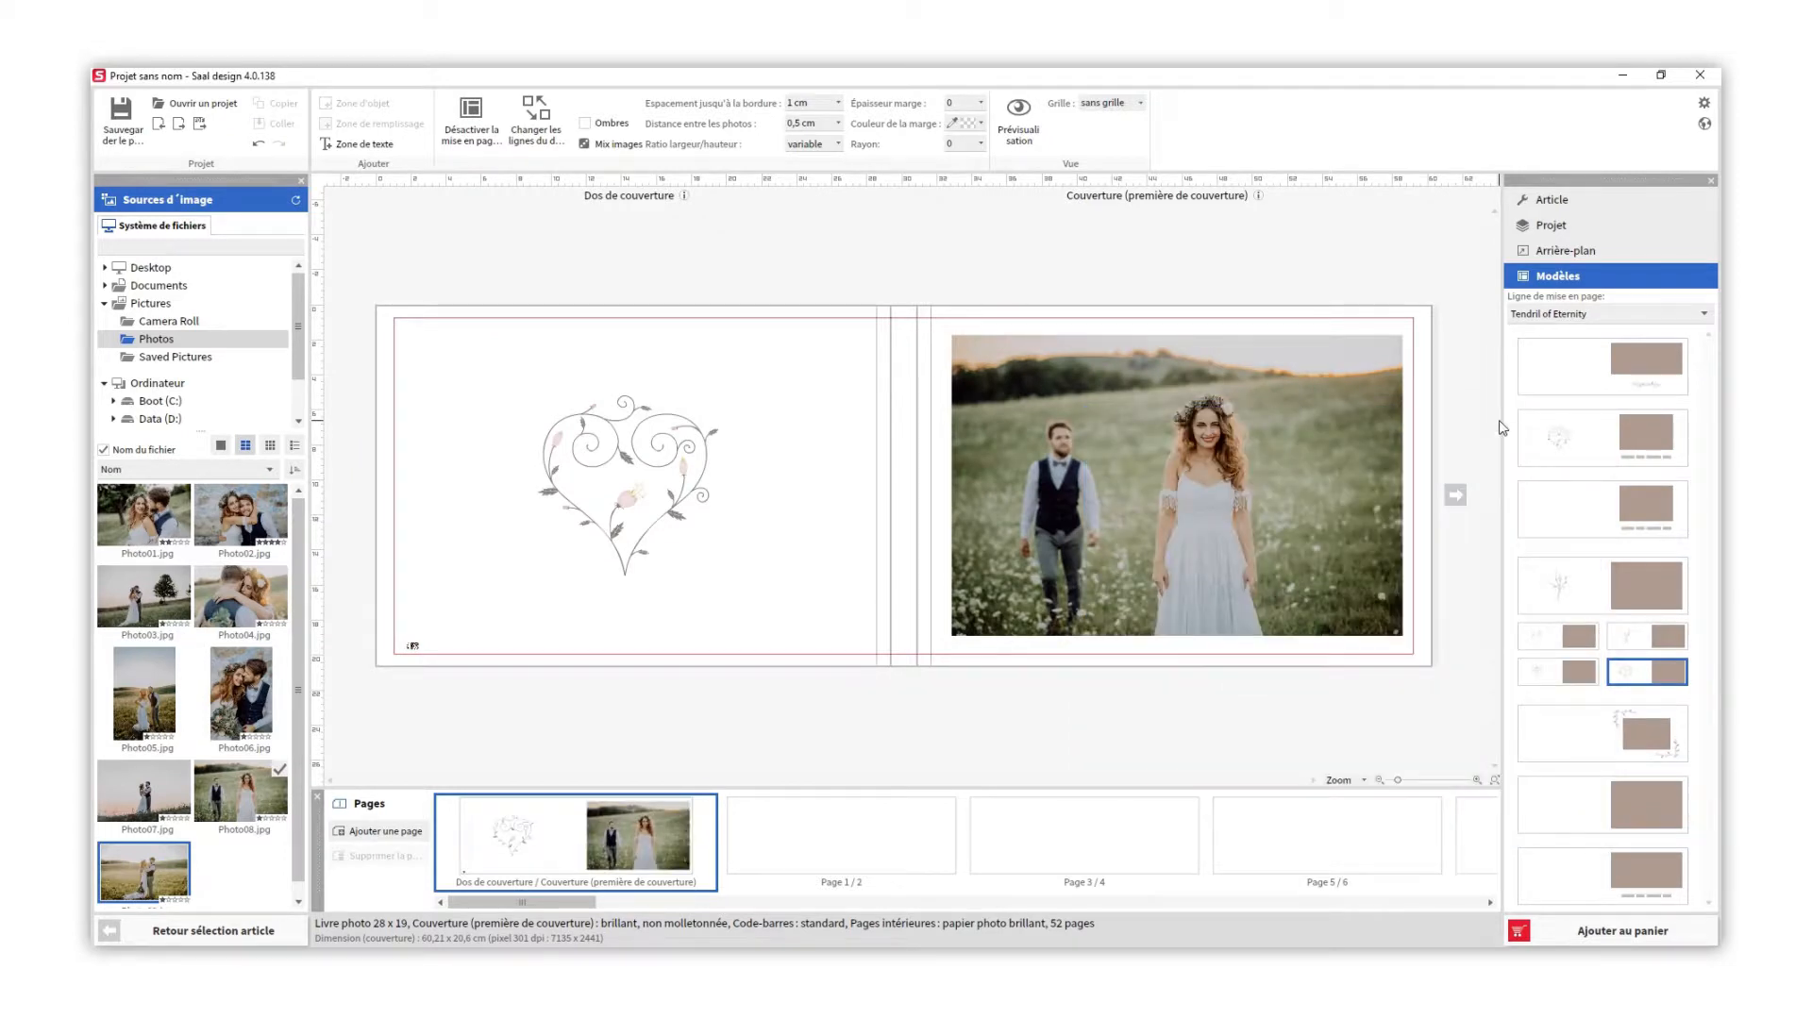
drag(161, 768, 1304, 557)
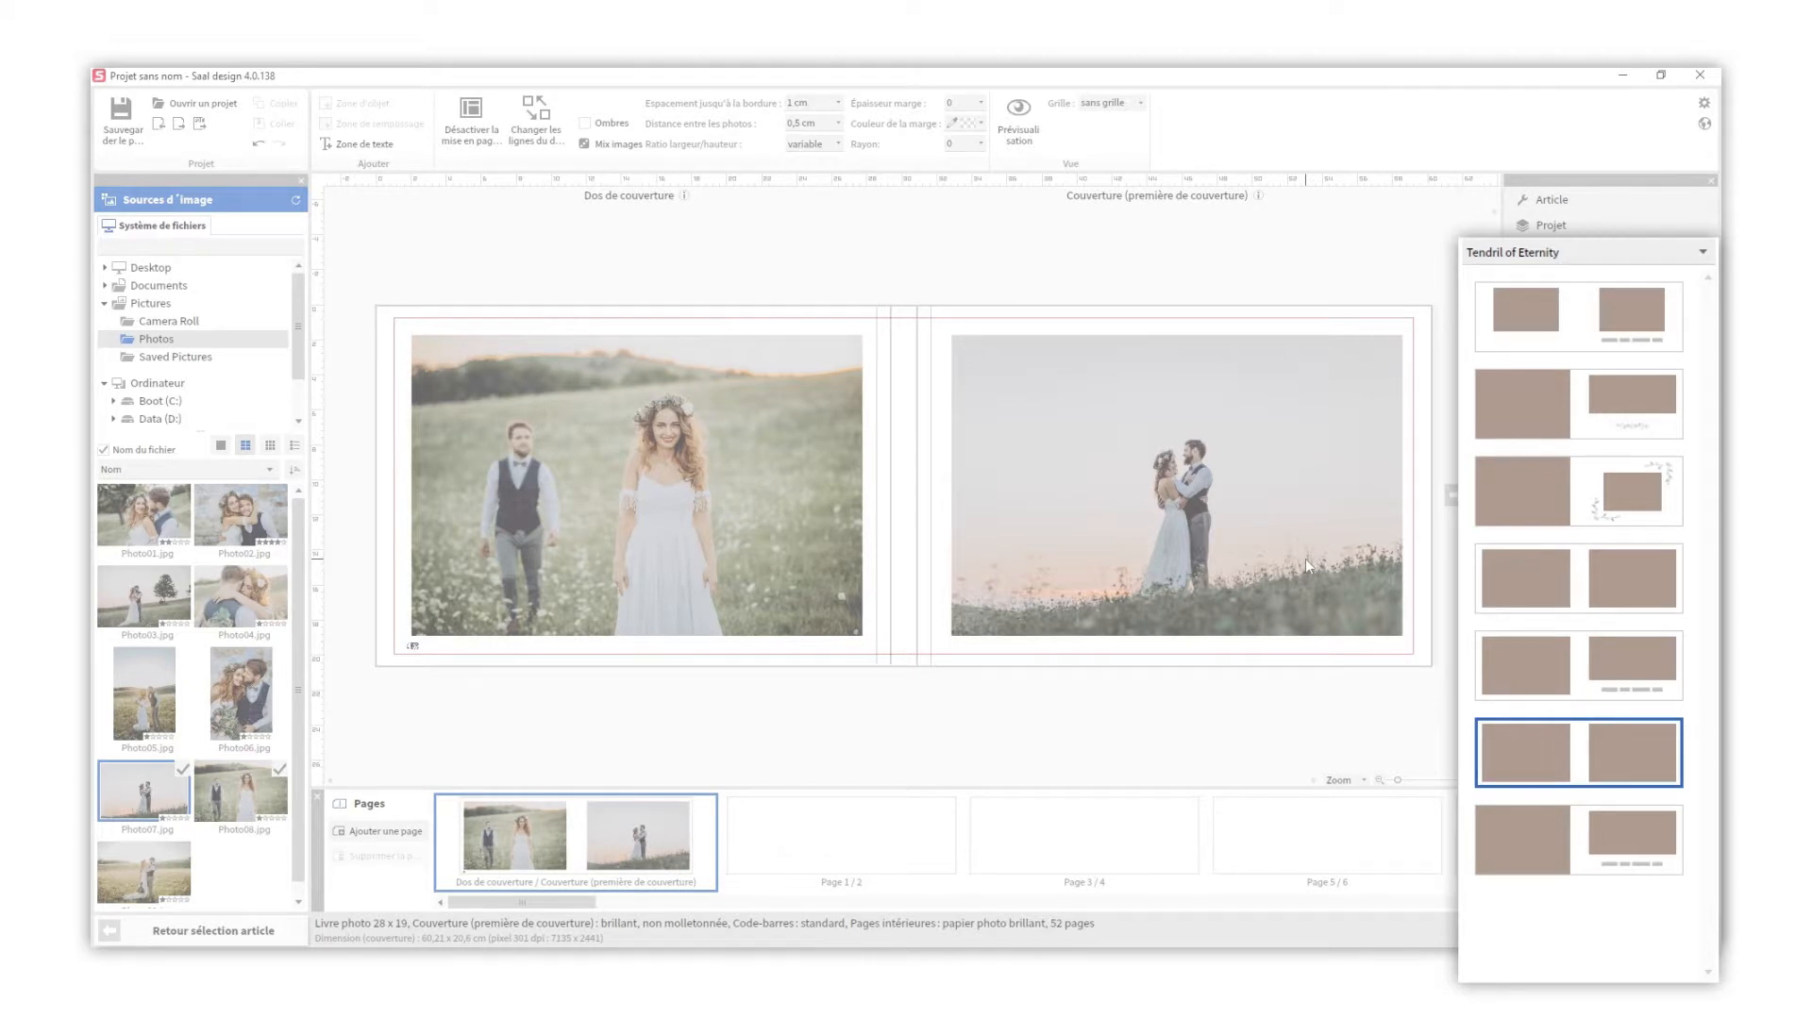
click(1628, 453)
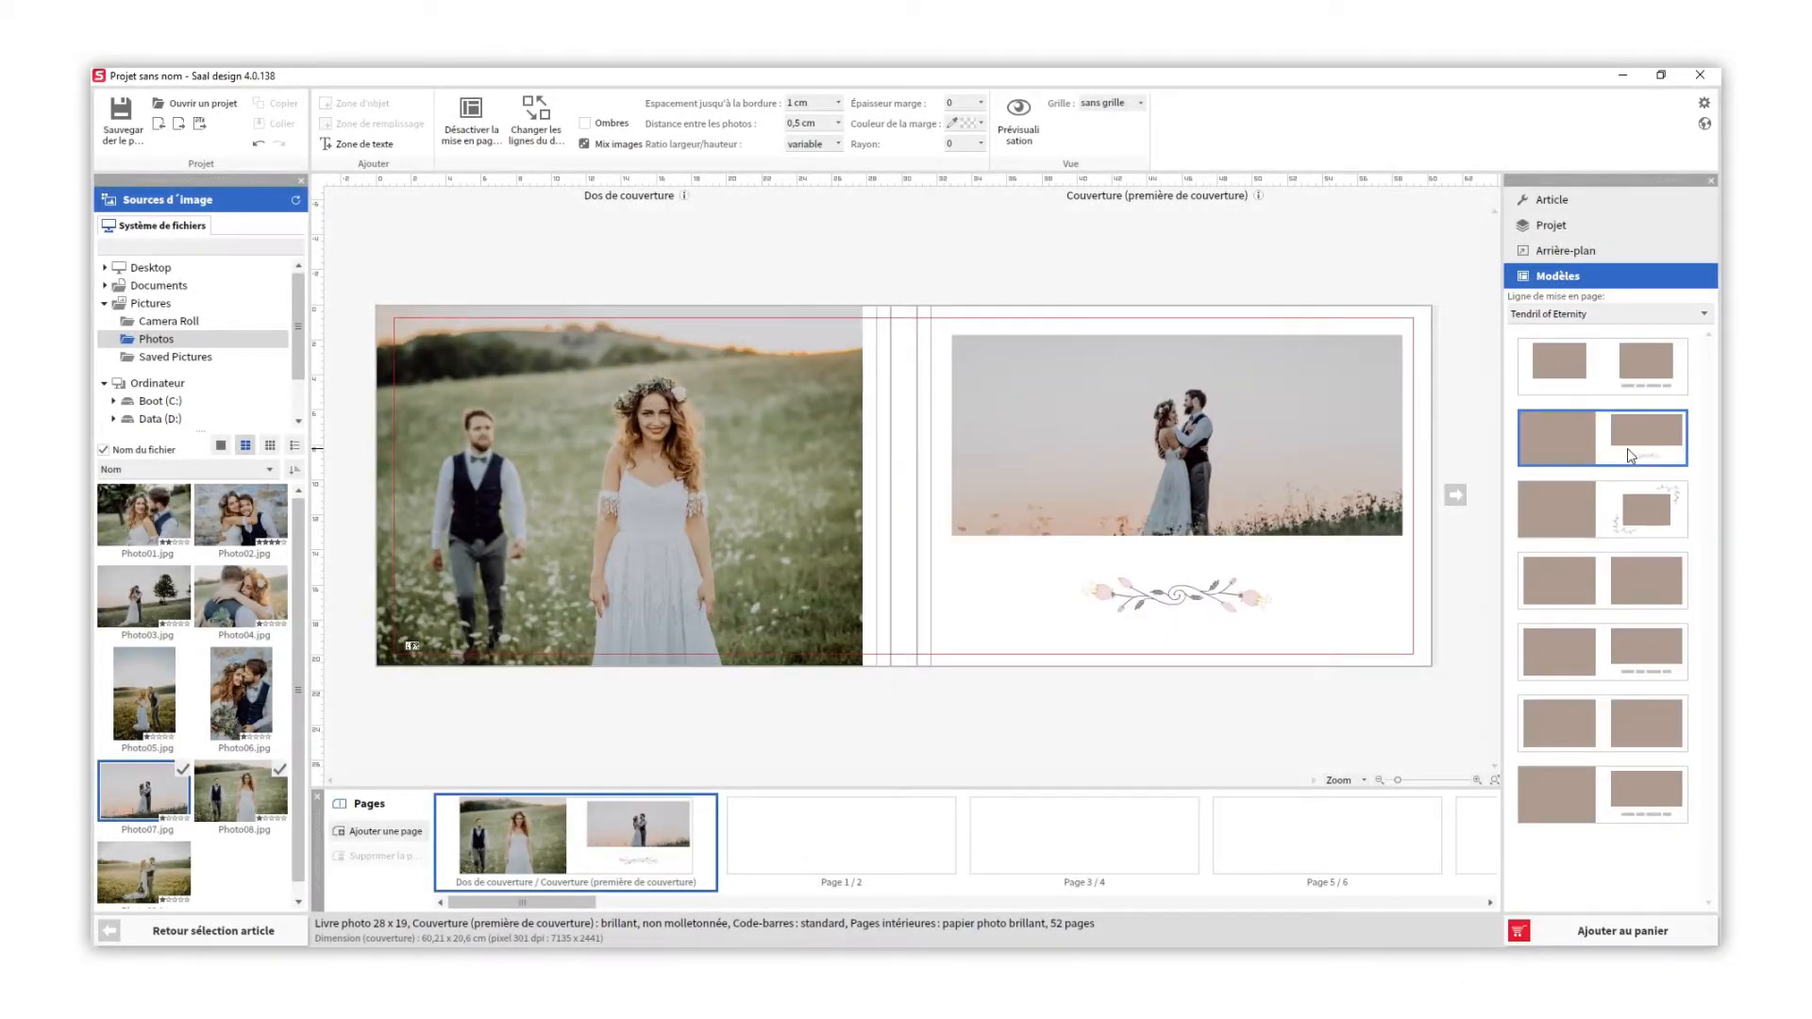
click(1609, 515)
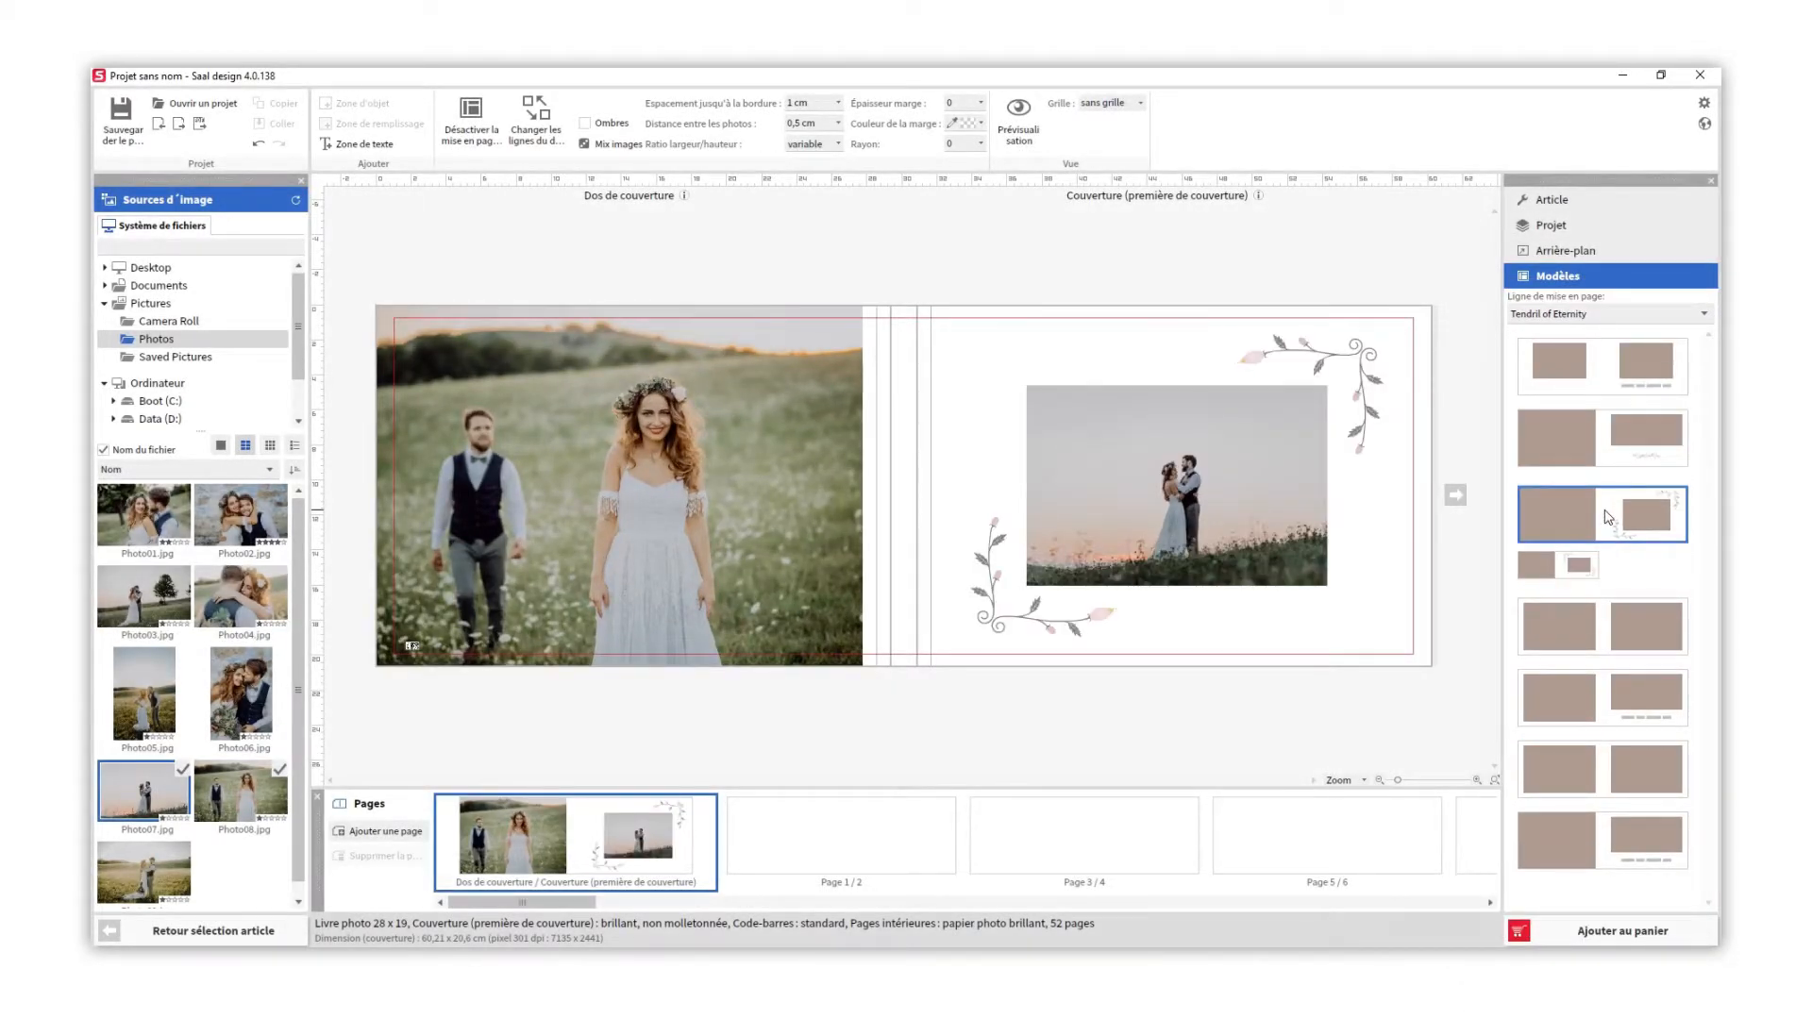
Step: Place Photo03 on pages 1/2 and replace the placeholder text with the couple's first names
click(797, 832)
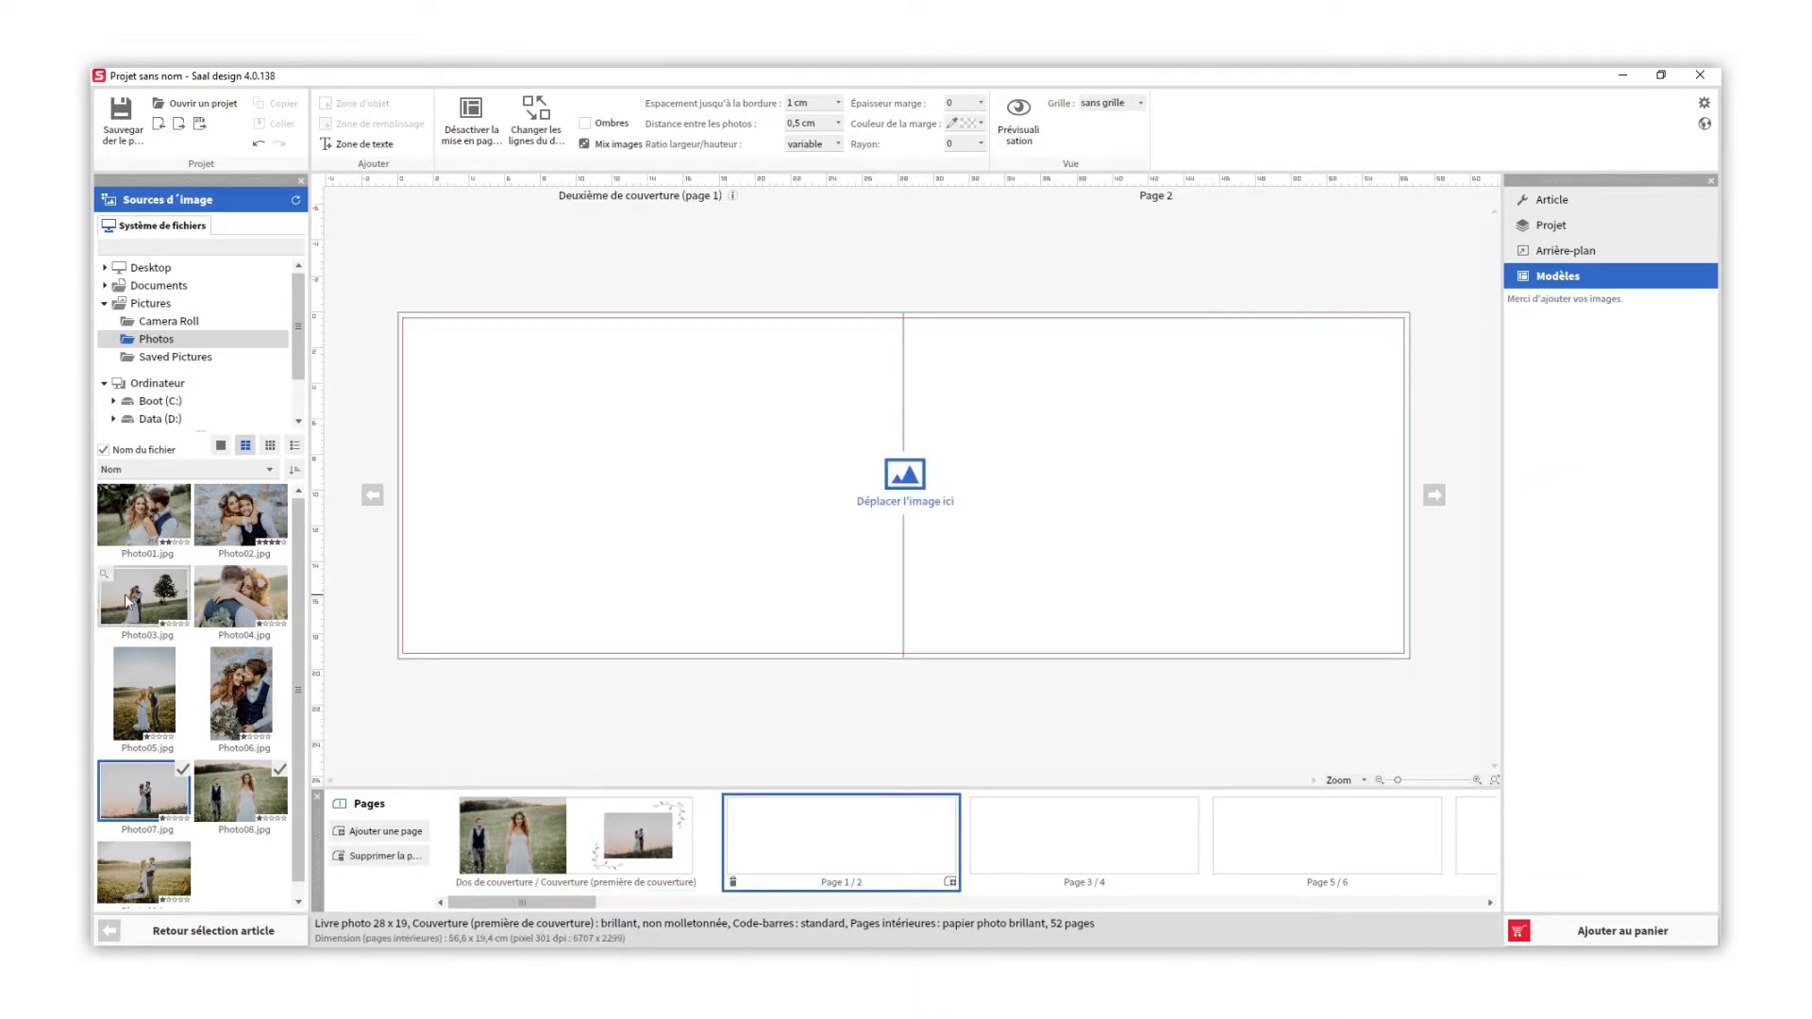
drag(116, 583, 665, 512)
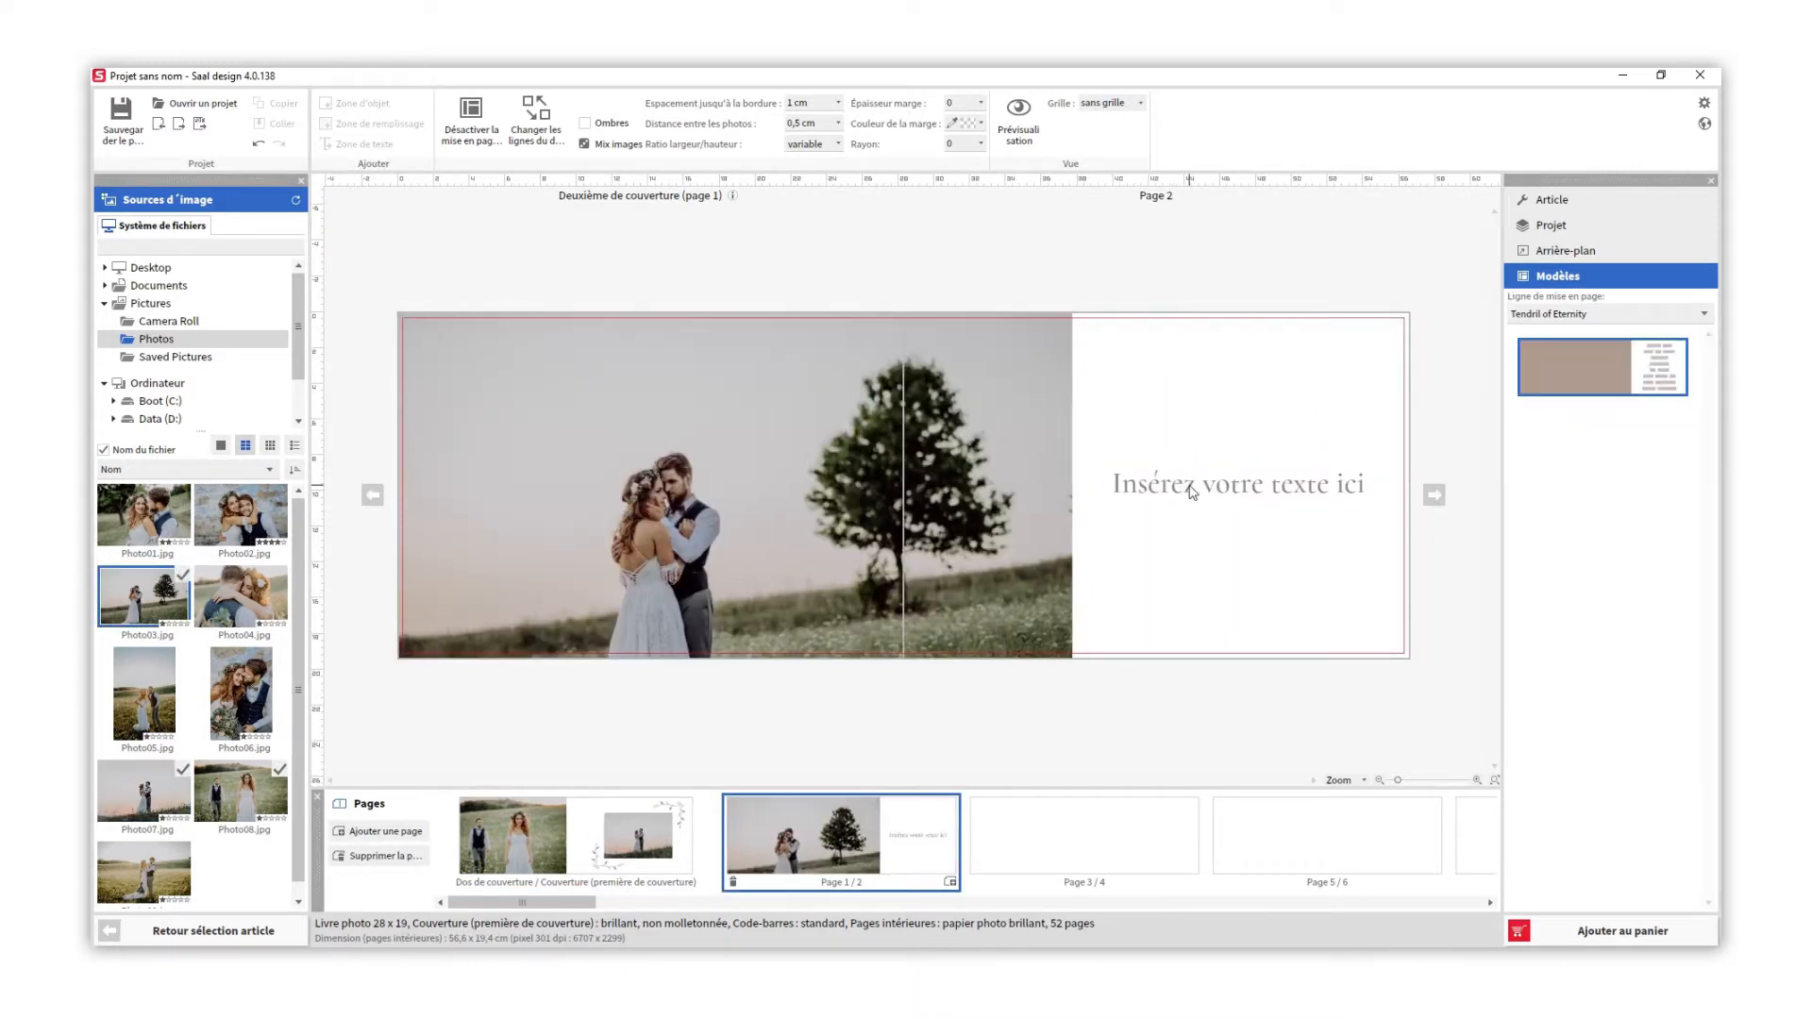
click(1185, 487)
text(Ana & )
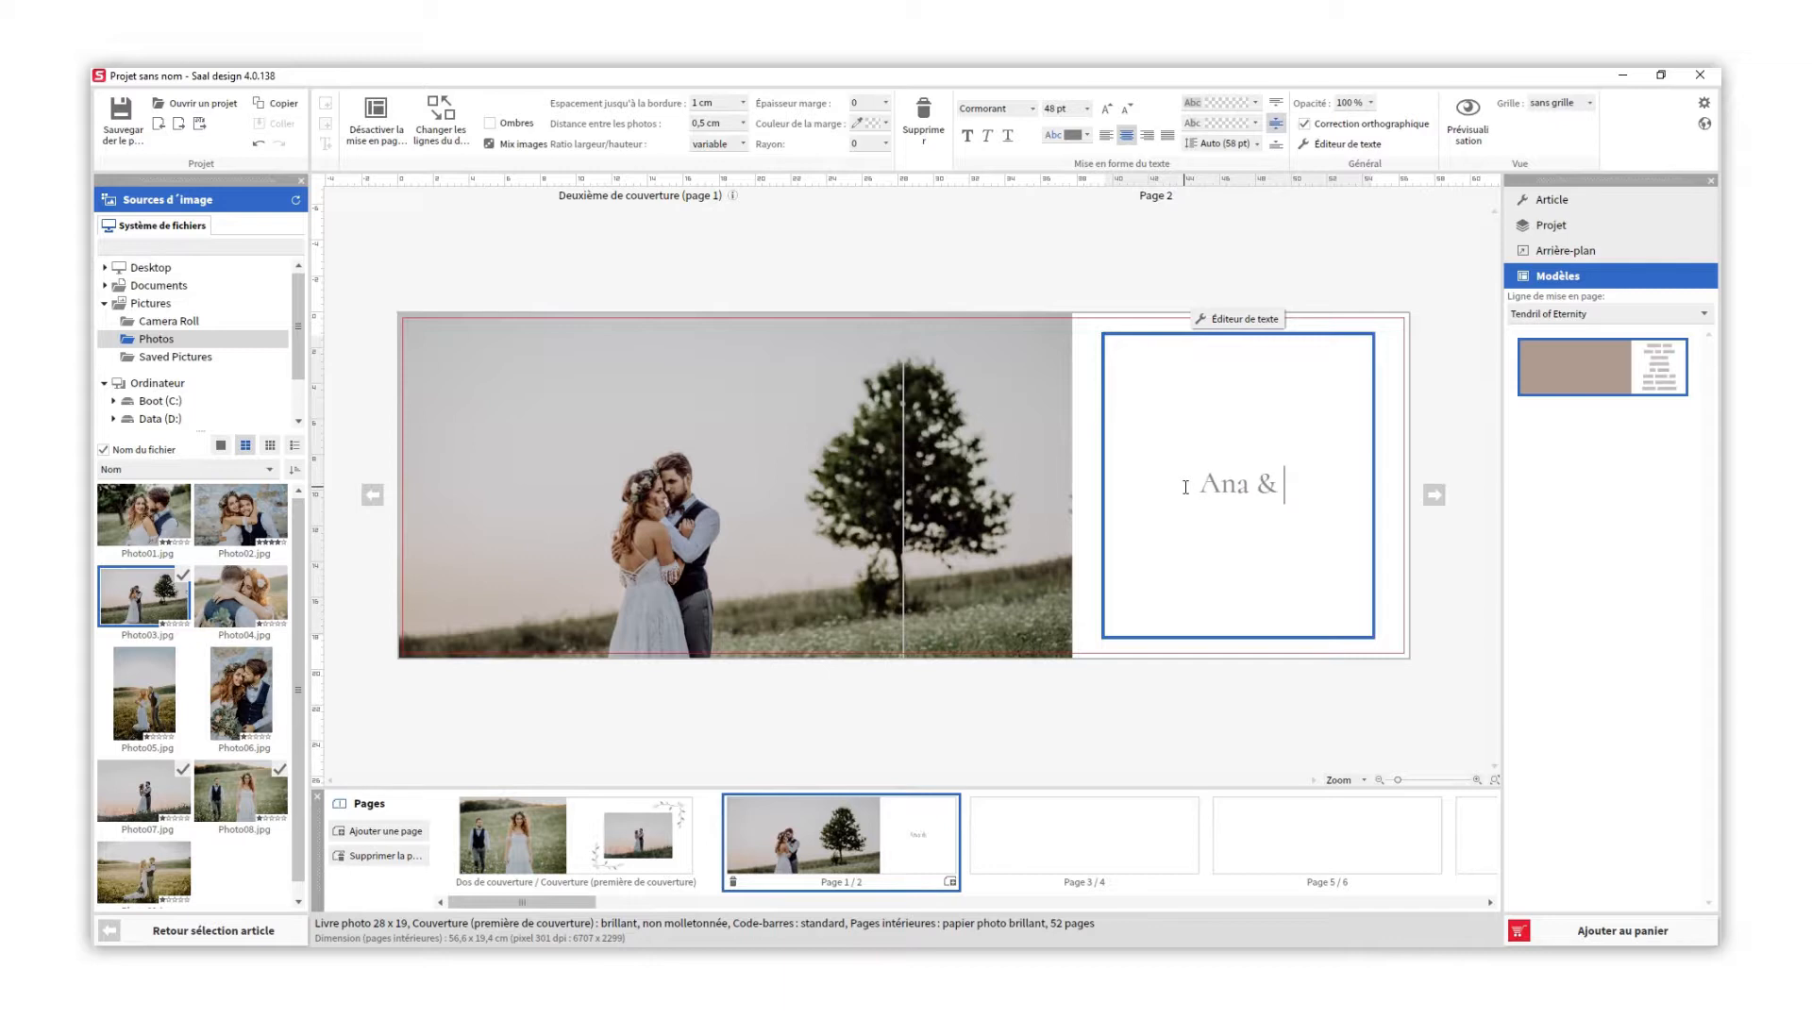
text(David)
click(1179, 725)
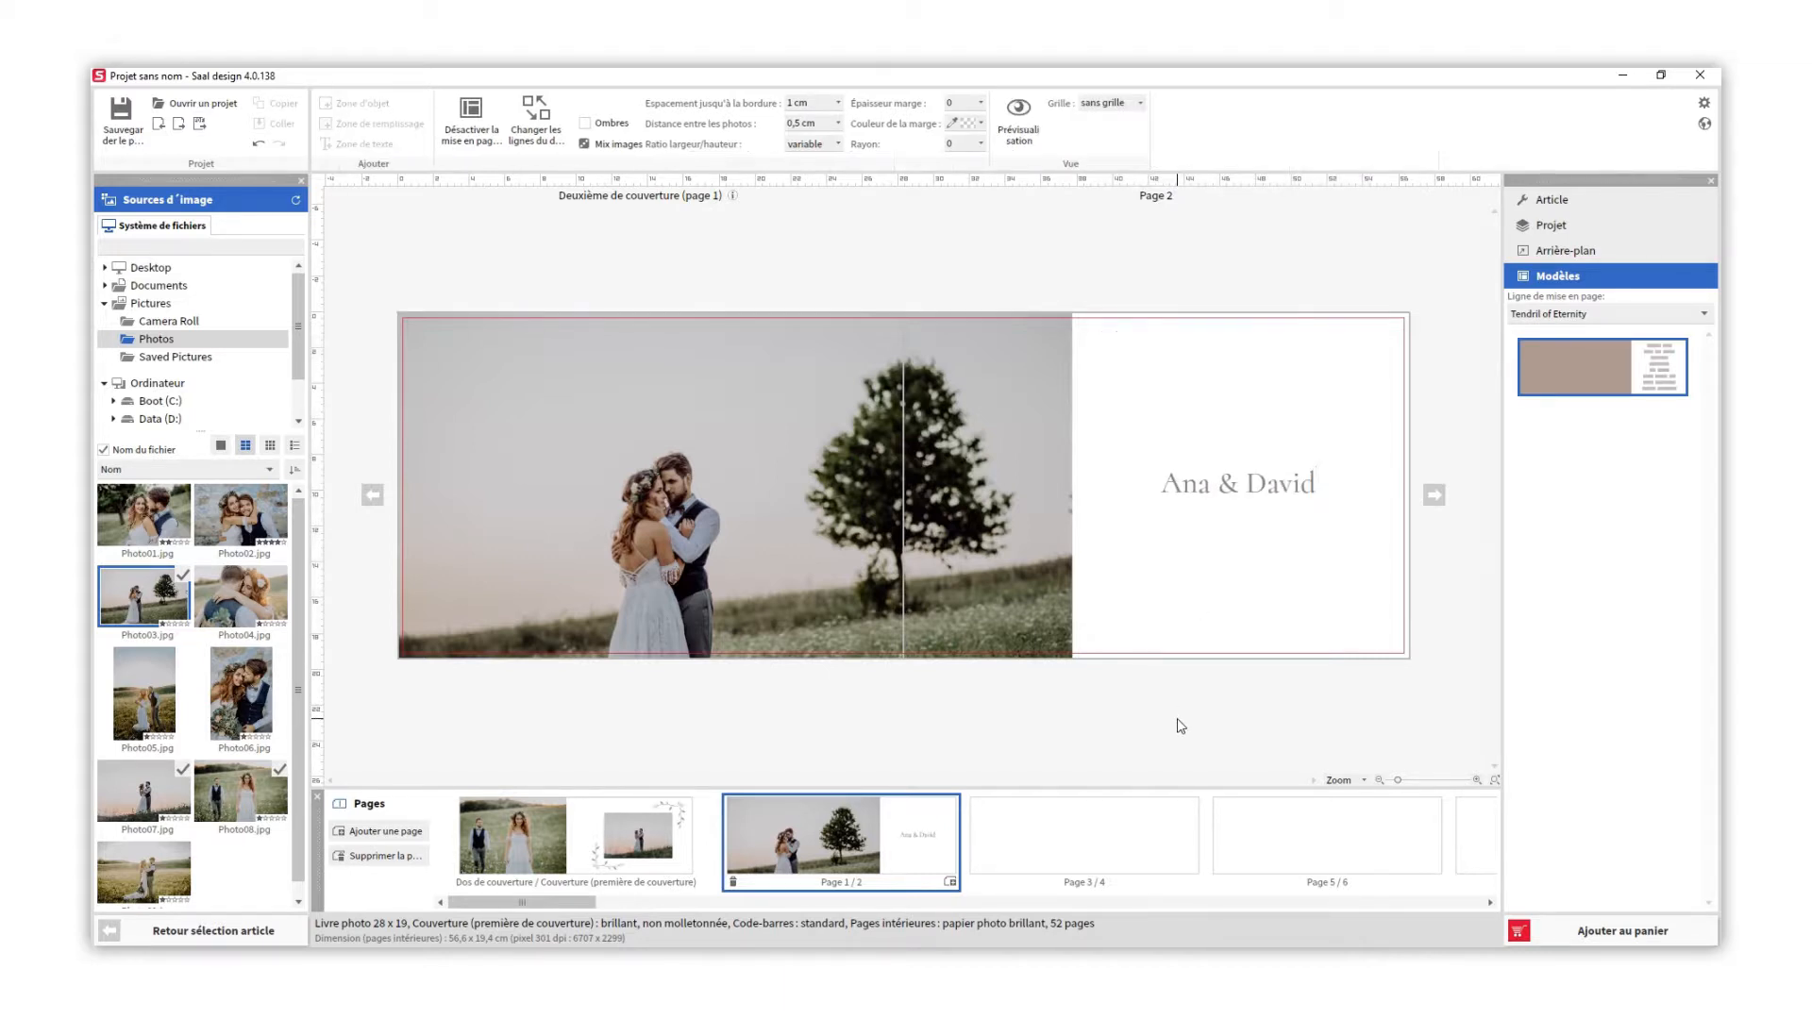
Step: Add Photo02, Photo01, Photo04 and Photo06 to pages 3/4
click(1124, 841)
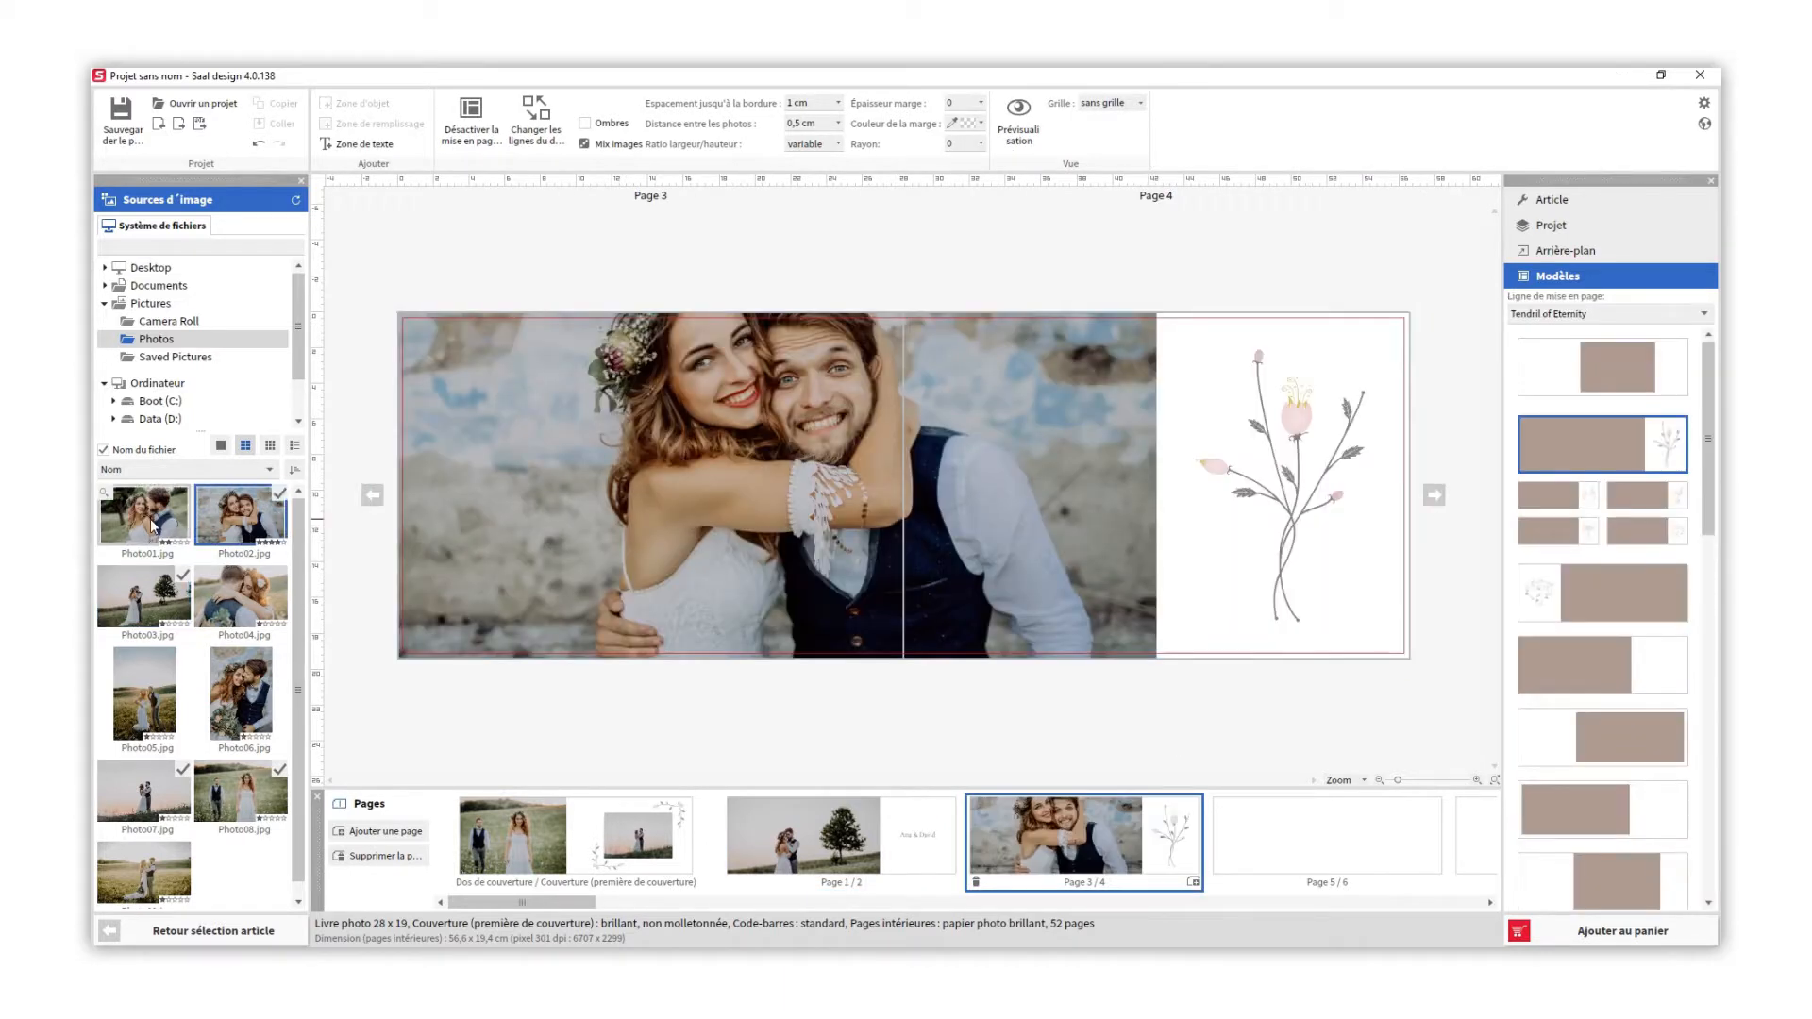
drag(240, 596, 1044, 572)
drag(241, 695, 1045, 580)
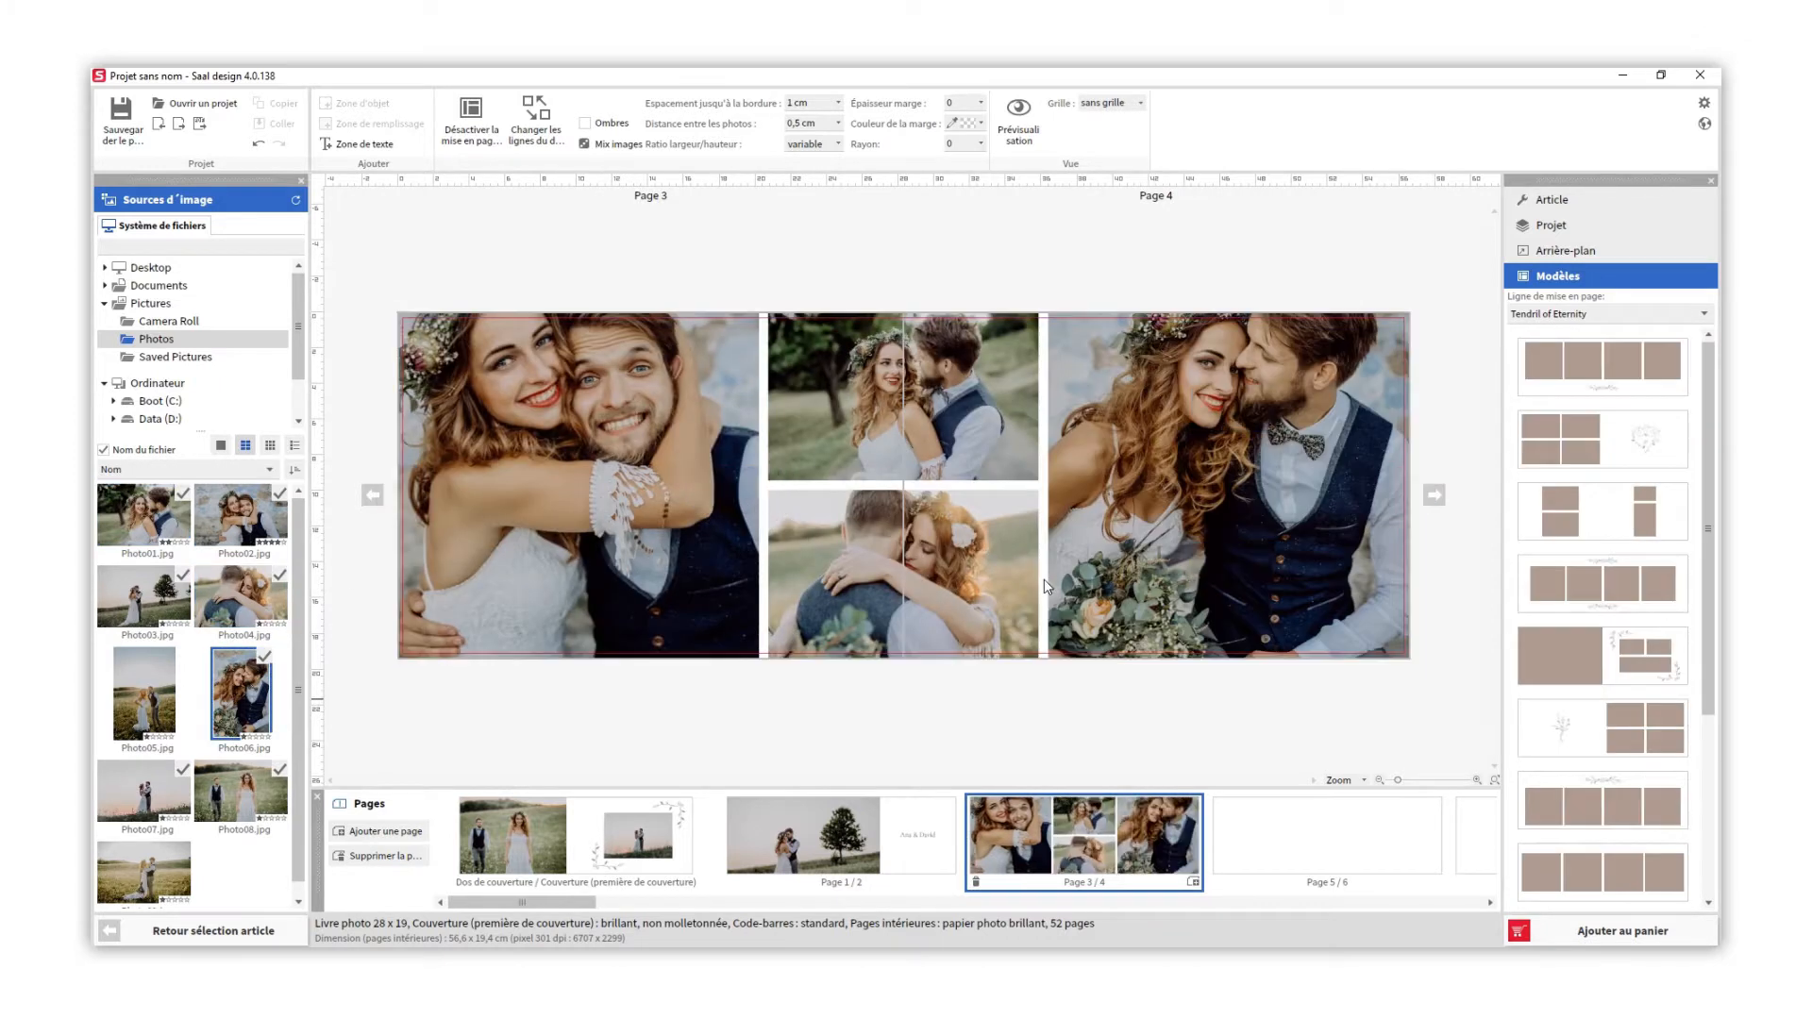
Step: Apply the pages 3/4 layout with one large photo and, inside floral corners, a wide photo above two smaller ones
click(1582, 580)
scroll(1713, 636, down, 1)
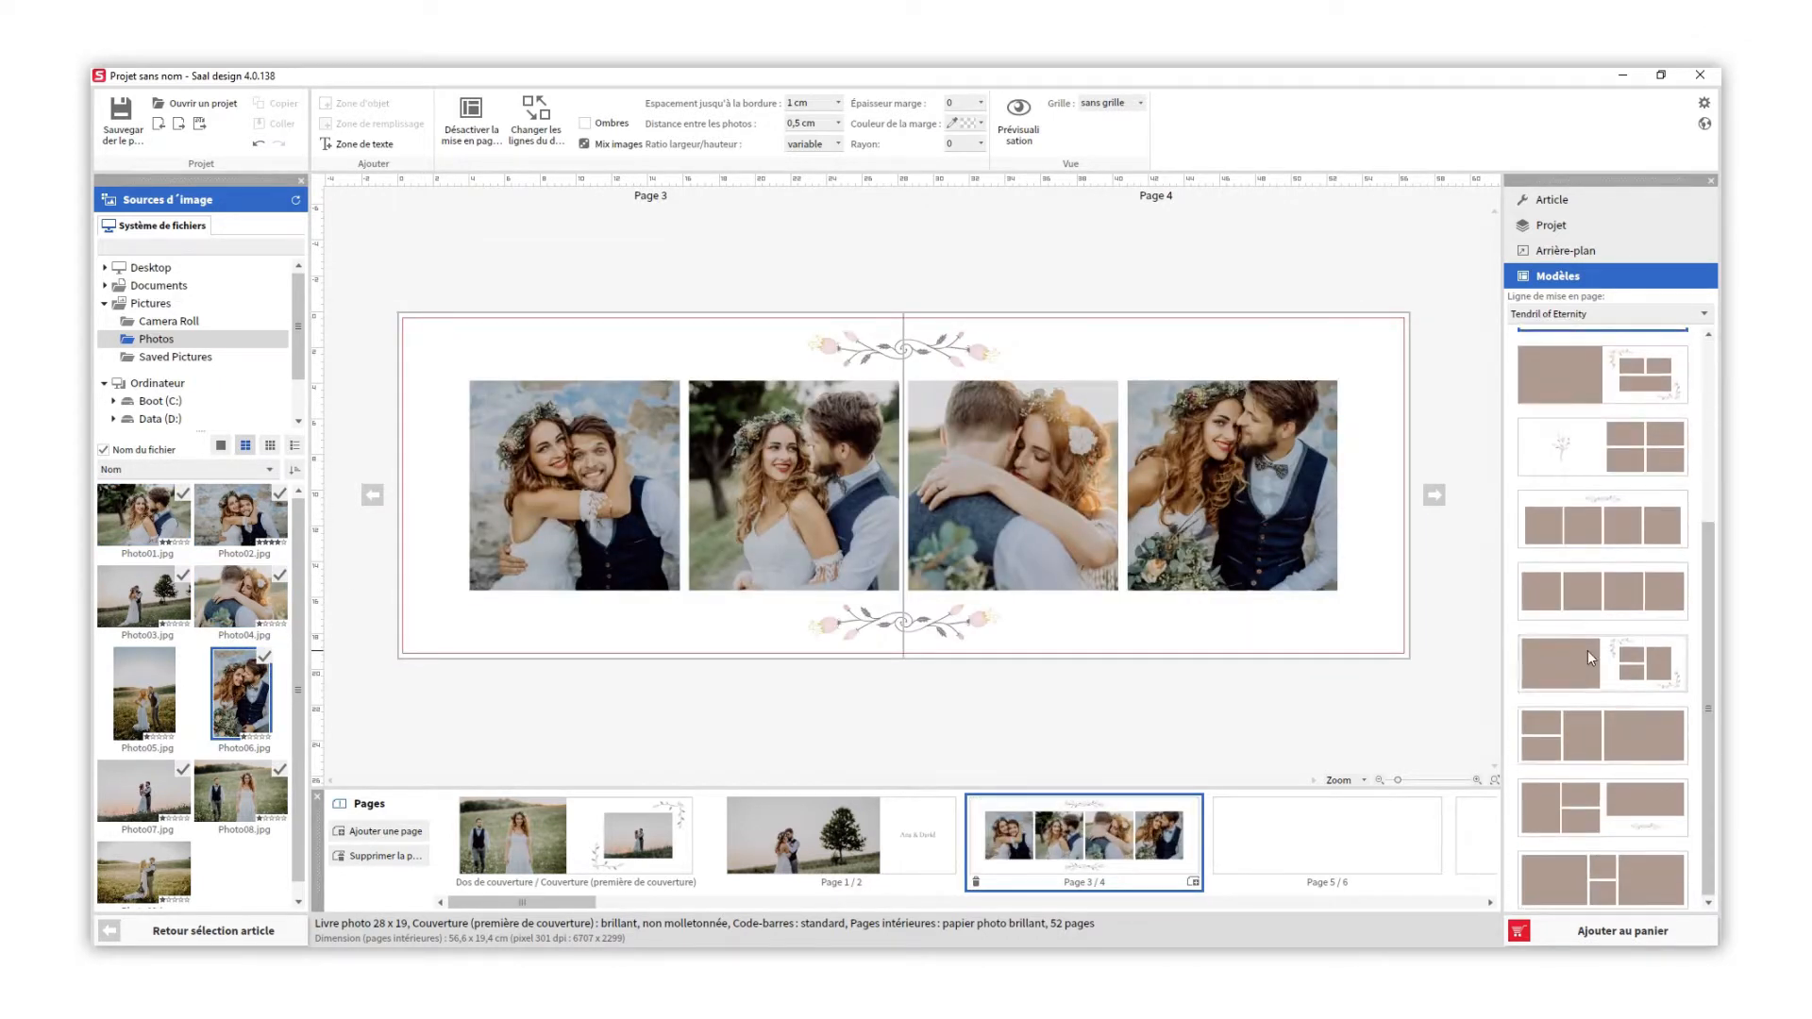
click(1589, 655)
click(1566, 722)
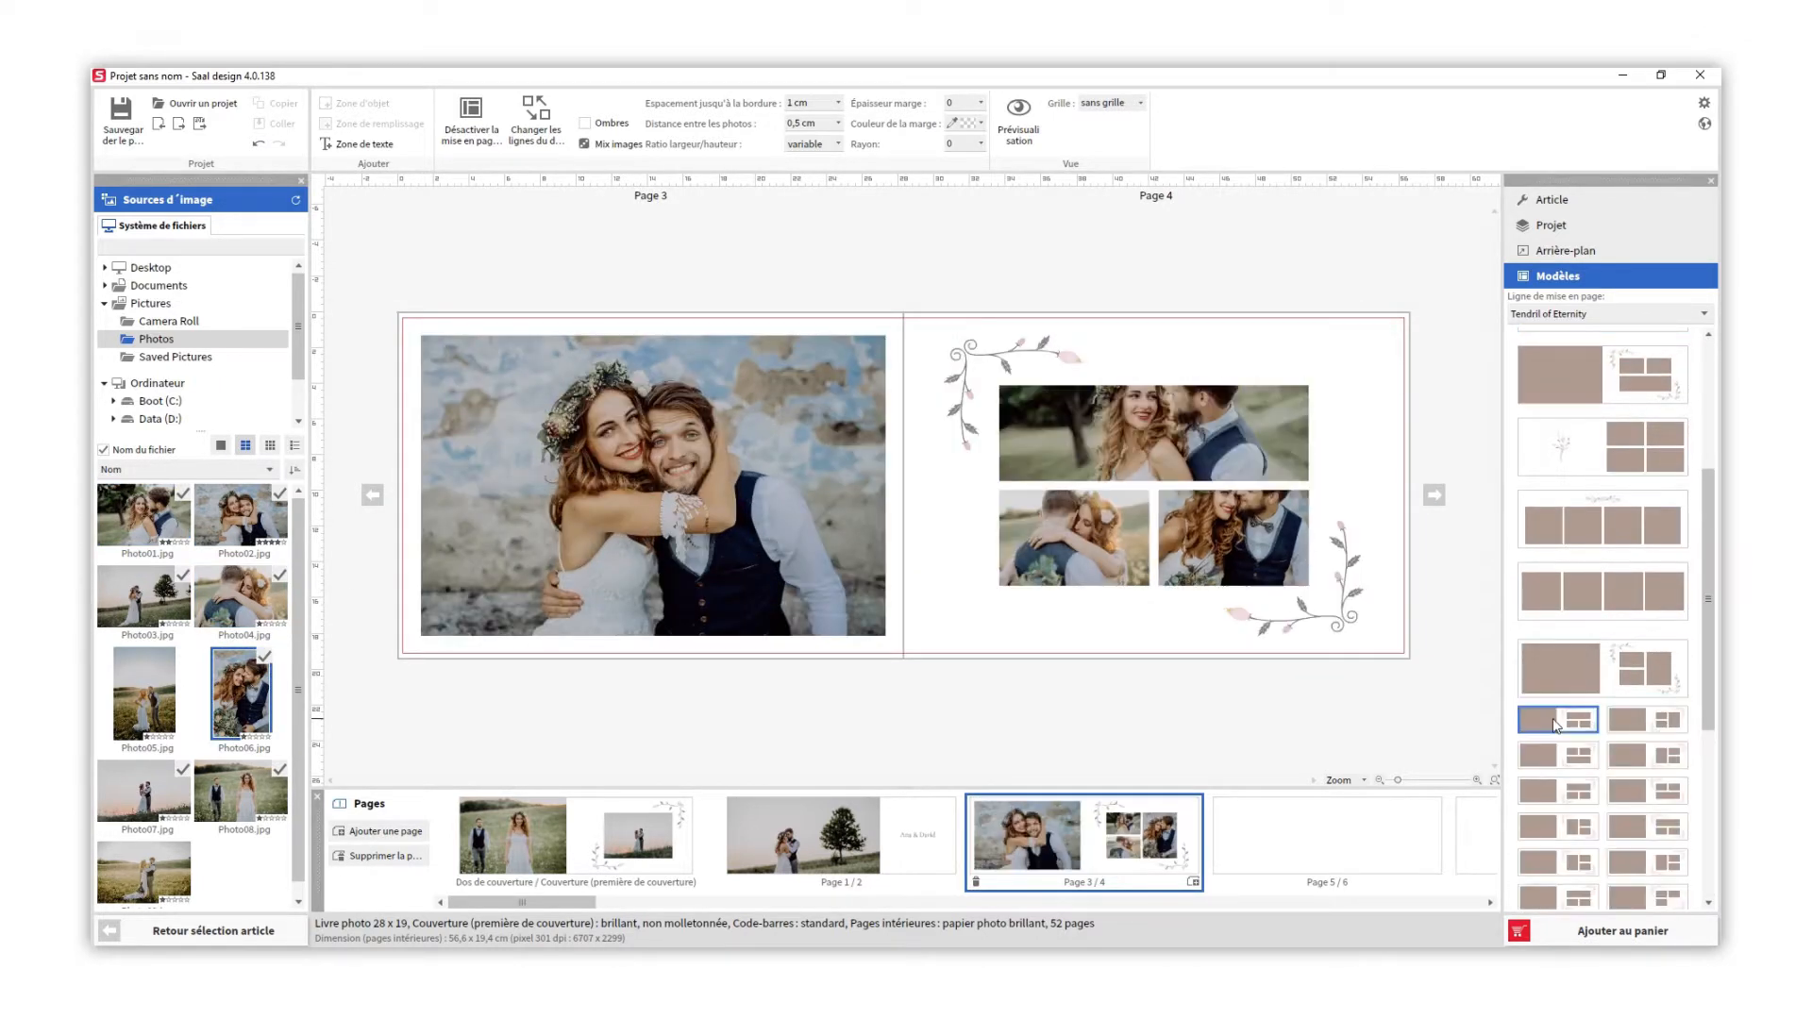
Step: Try shadows on the photos of pages 3/4, switch them off again, and rearrange the photos with Mix images
click(584, 123)
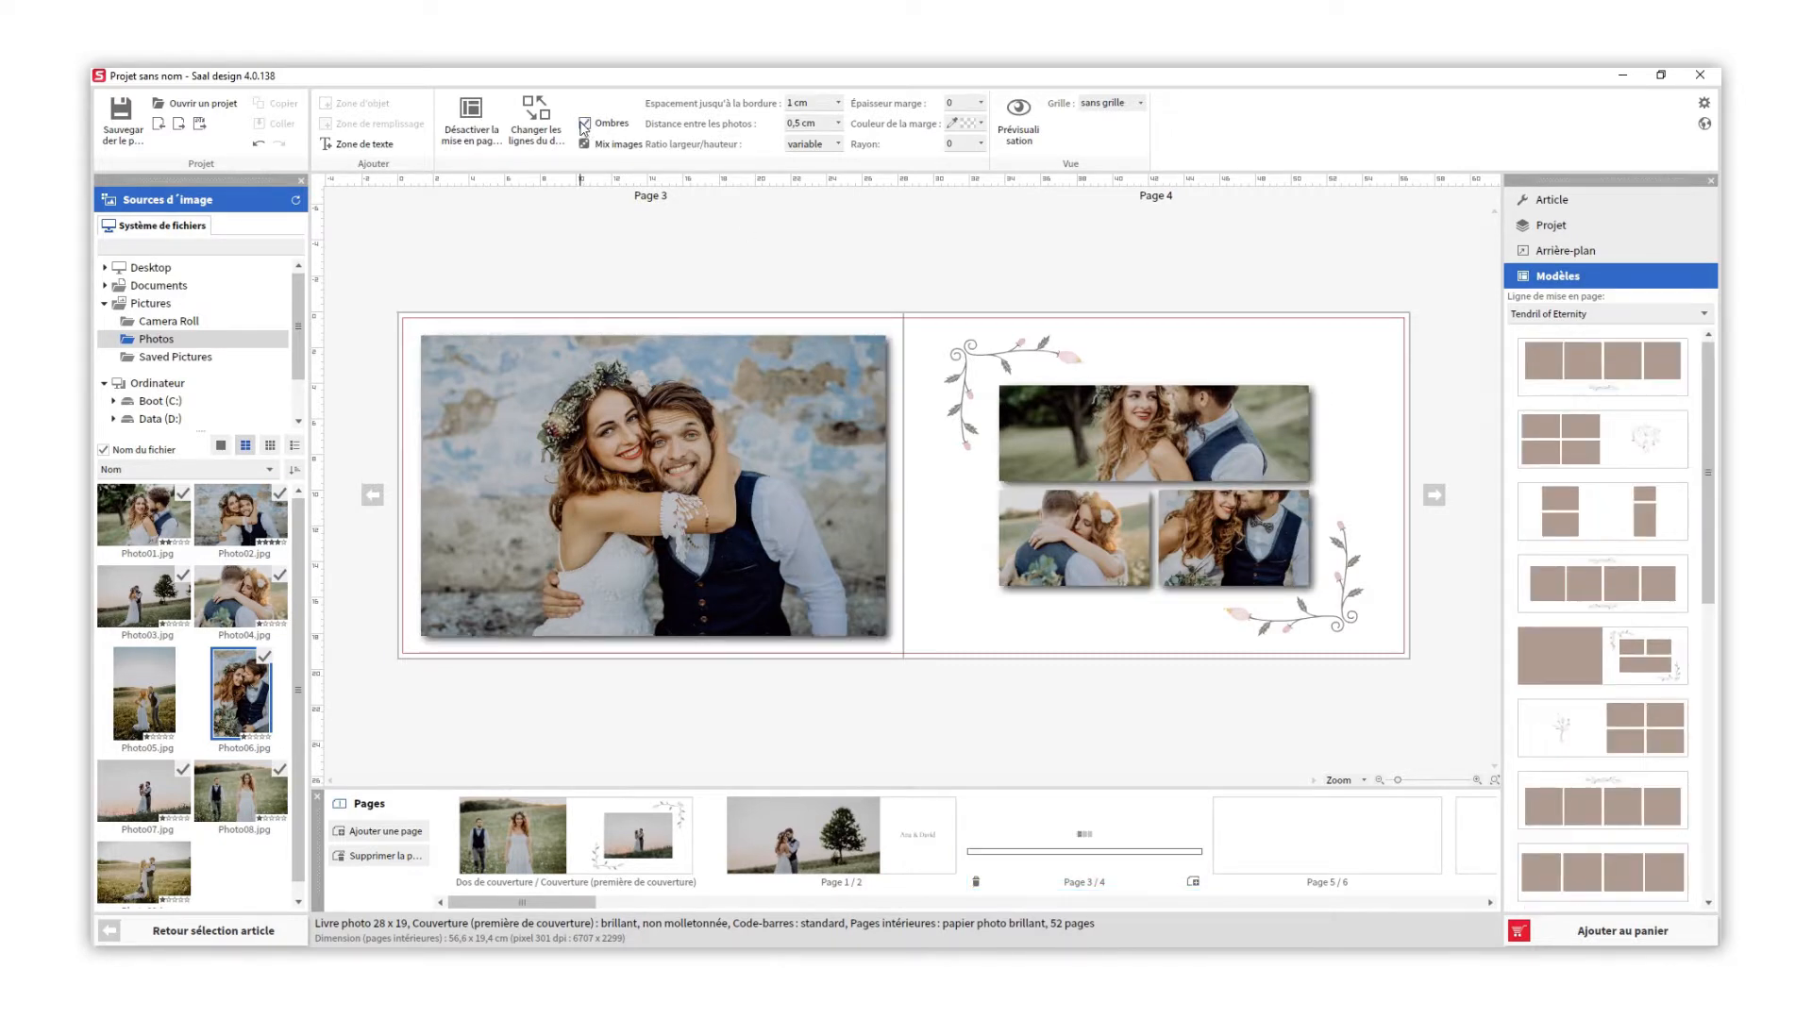
click(584, 124)
click(584, 144)
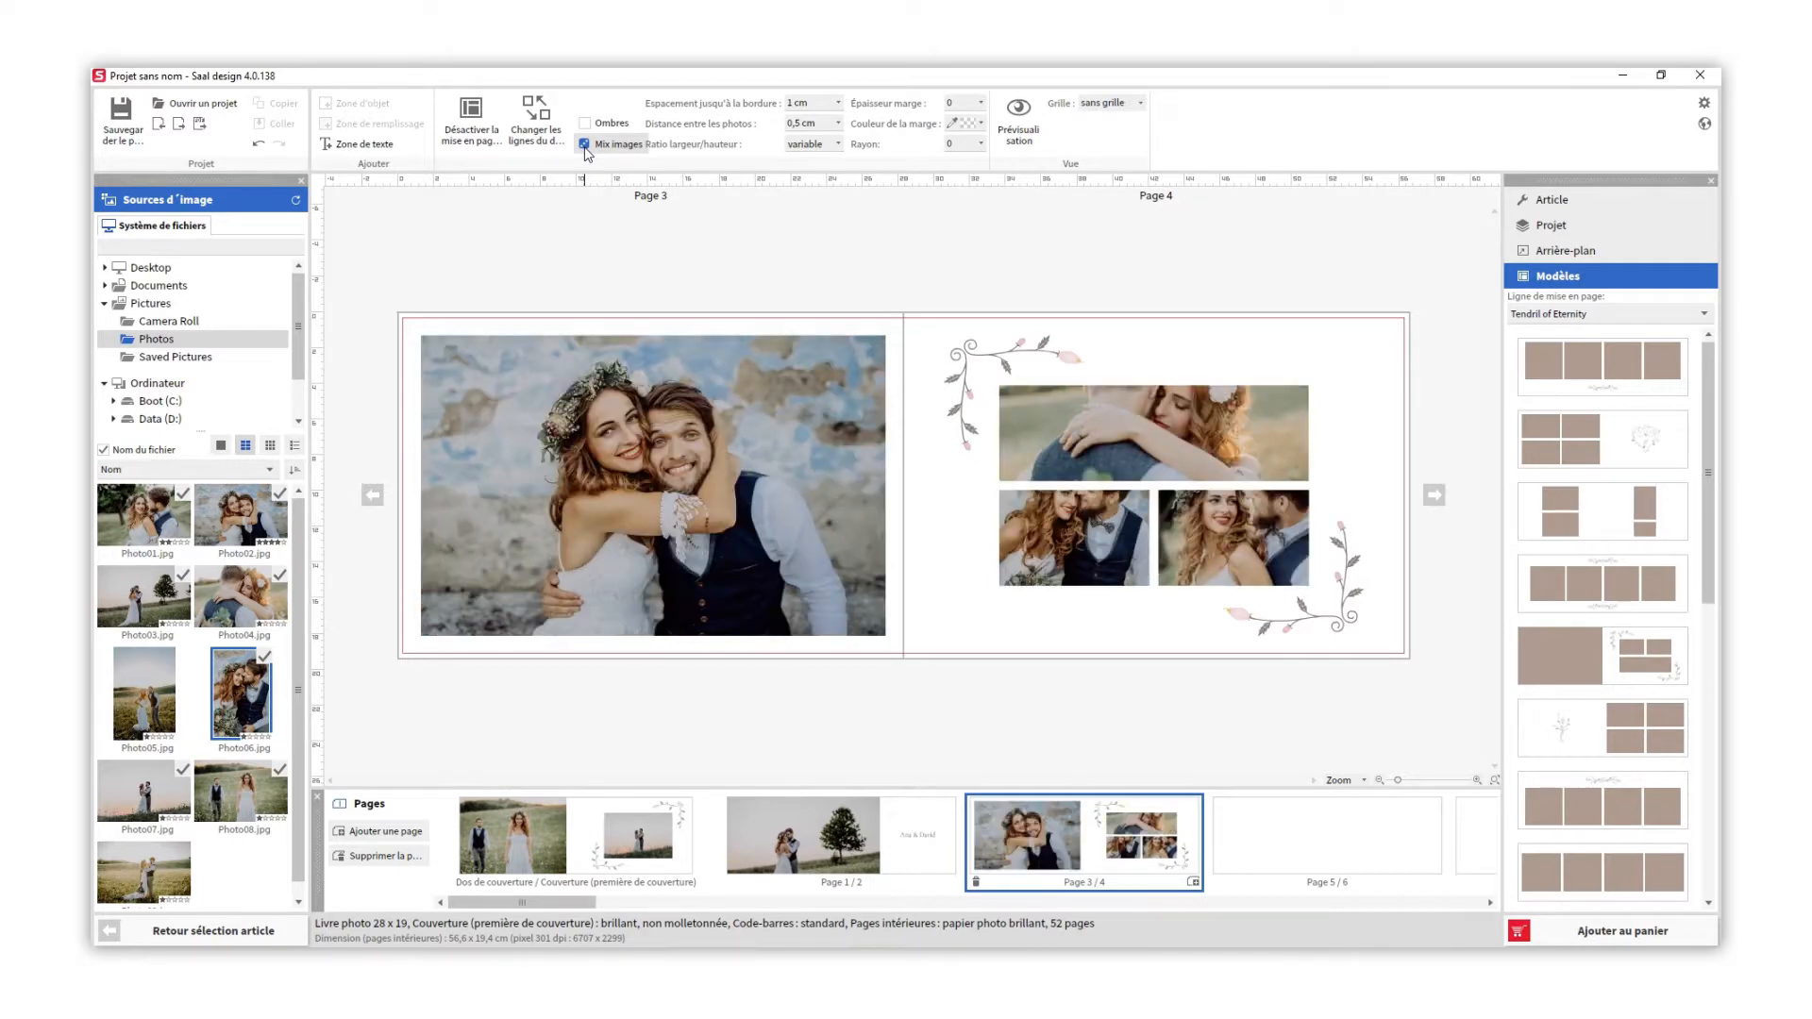
Step: Try out the spacing to the page edge and the distance between the photos on pages 3/4
click(838, 104)
mouse_move(793, 122)
mouse_down()
mouse_move(864, 124)
mouse_move(767, 125)
mouse_move(829, 142)
mouse_move(805, 151)
mouse_up()
click(838, 123)
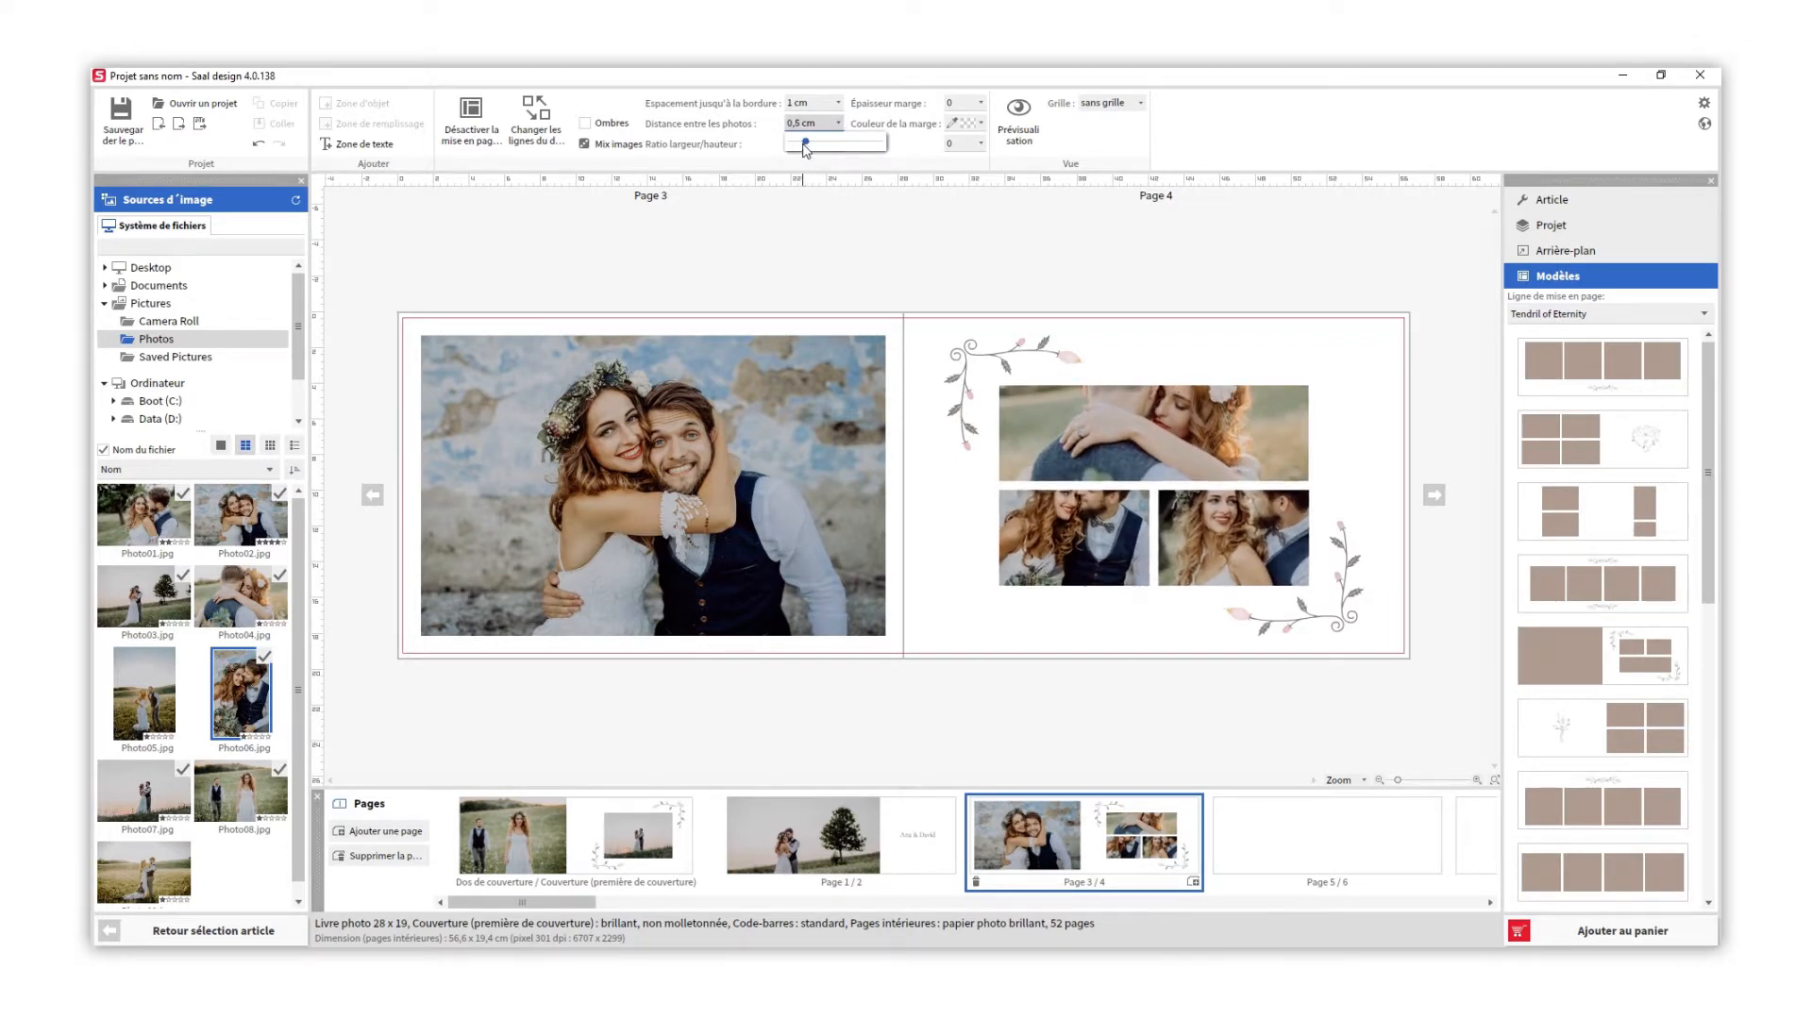
Step: Try the 16:9 and 4:3 aspect ratios for the photos on pages 3/4, then return the ratio to variable
click(838, 143)
click(798, 177)
click(838, 144)
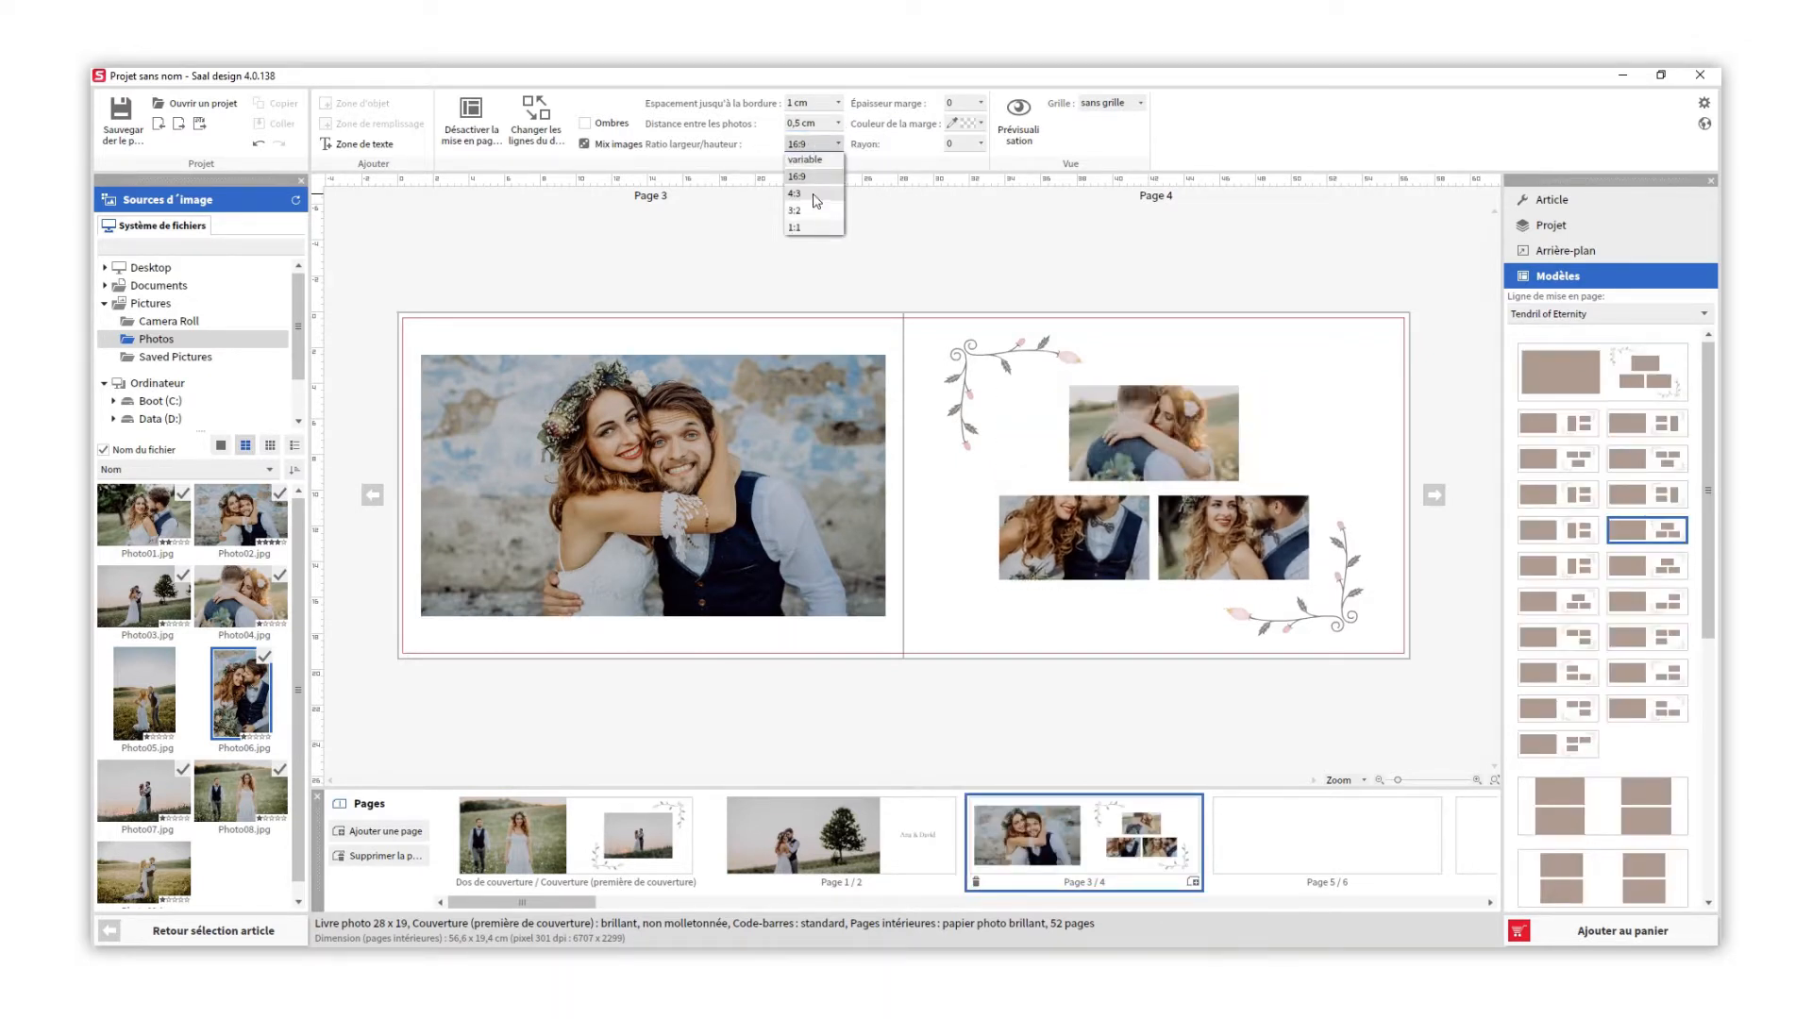
click(813, 194)
click(837, 143)
click(804, 159)
Step: Try out the border thickness, border colour and corner radius settings for the photos on pages 3/4
click(980, 103)
drag(951, 123, 925, 173)
click(981, 123)
click(954, 153)
click(980, 103)
click(980, 143)
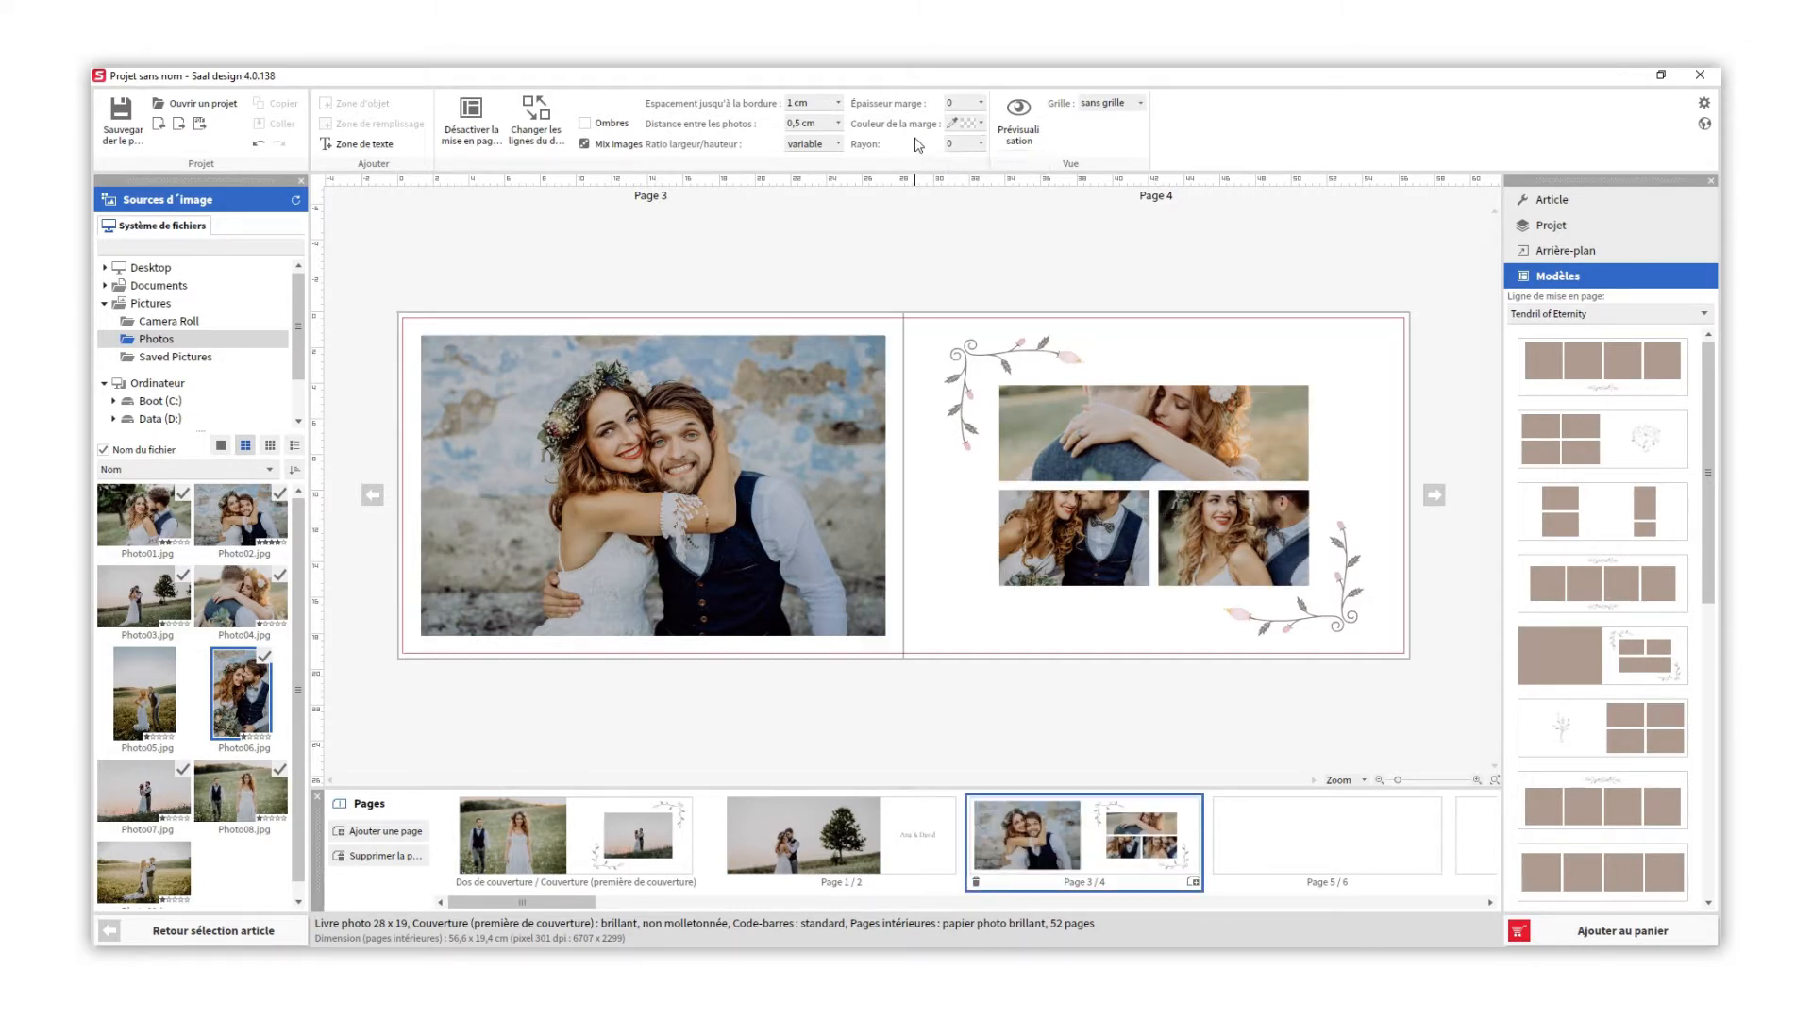
Step: Change the design line to Elegant Swan for the current pages 3/4 only
click(536, 117)
scroll(665, 562, down, 15)
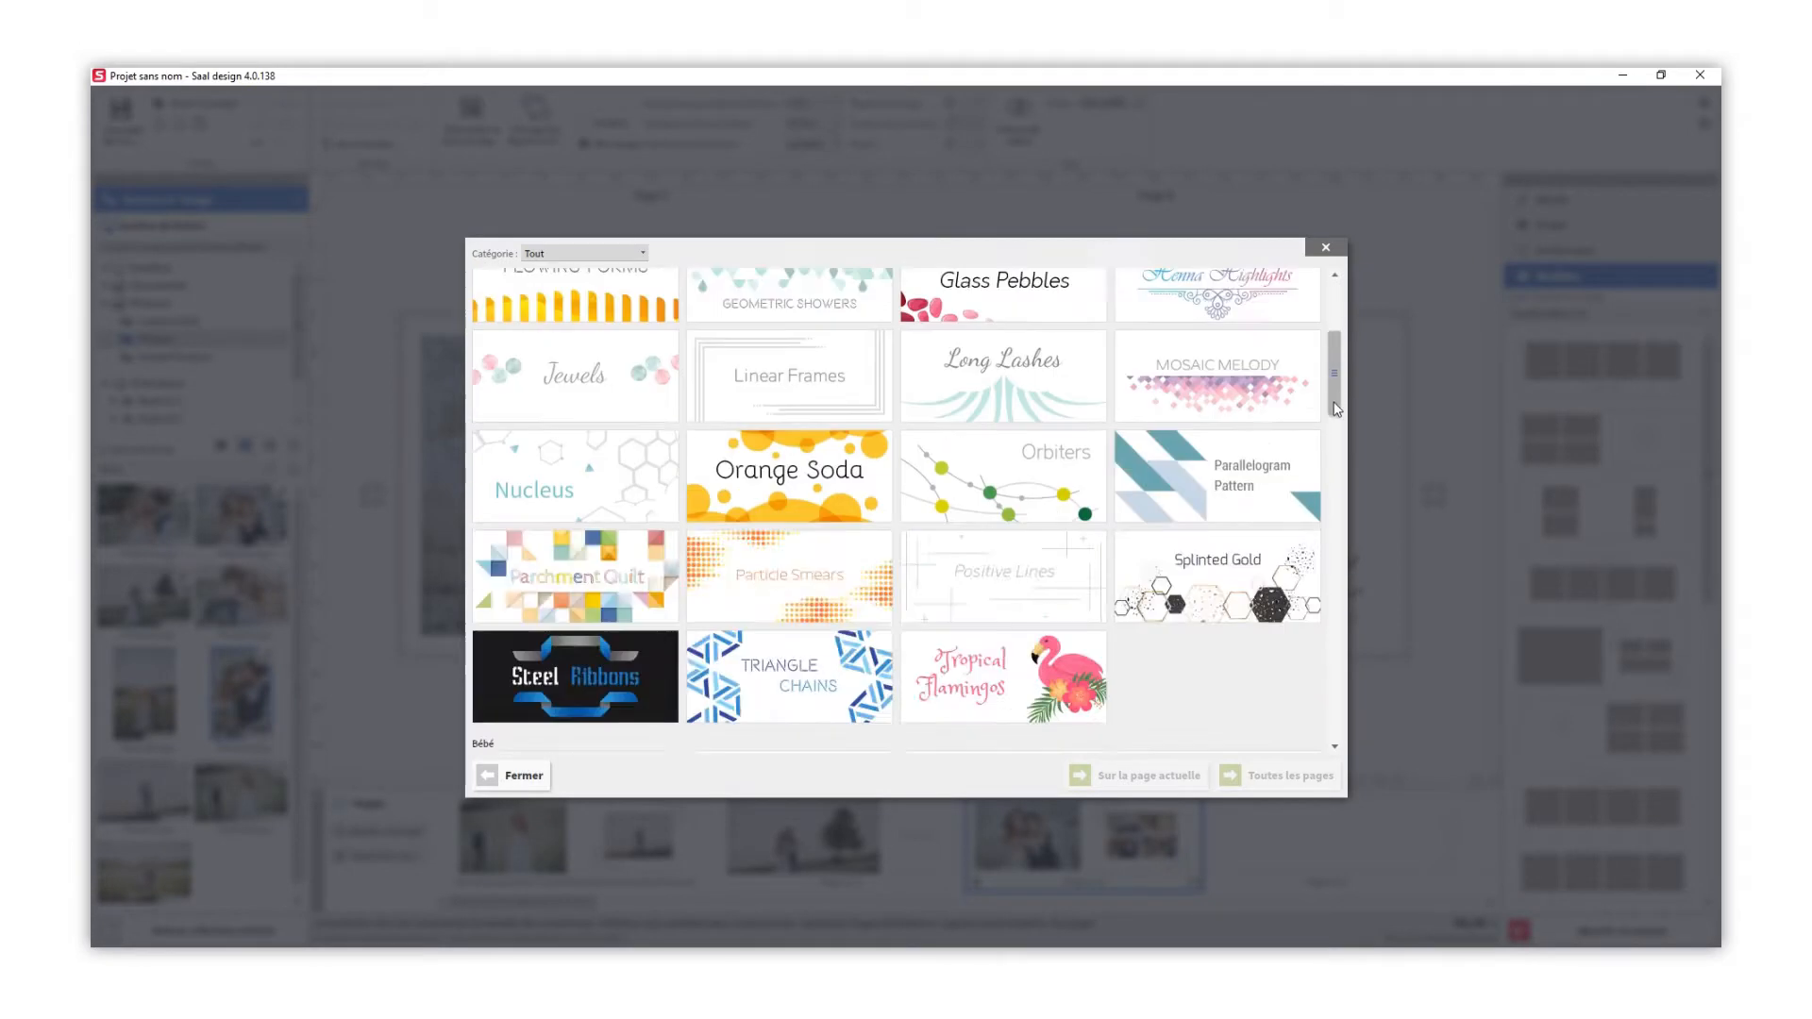
click(665, 563)
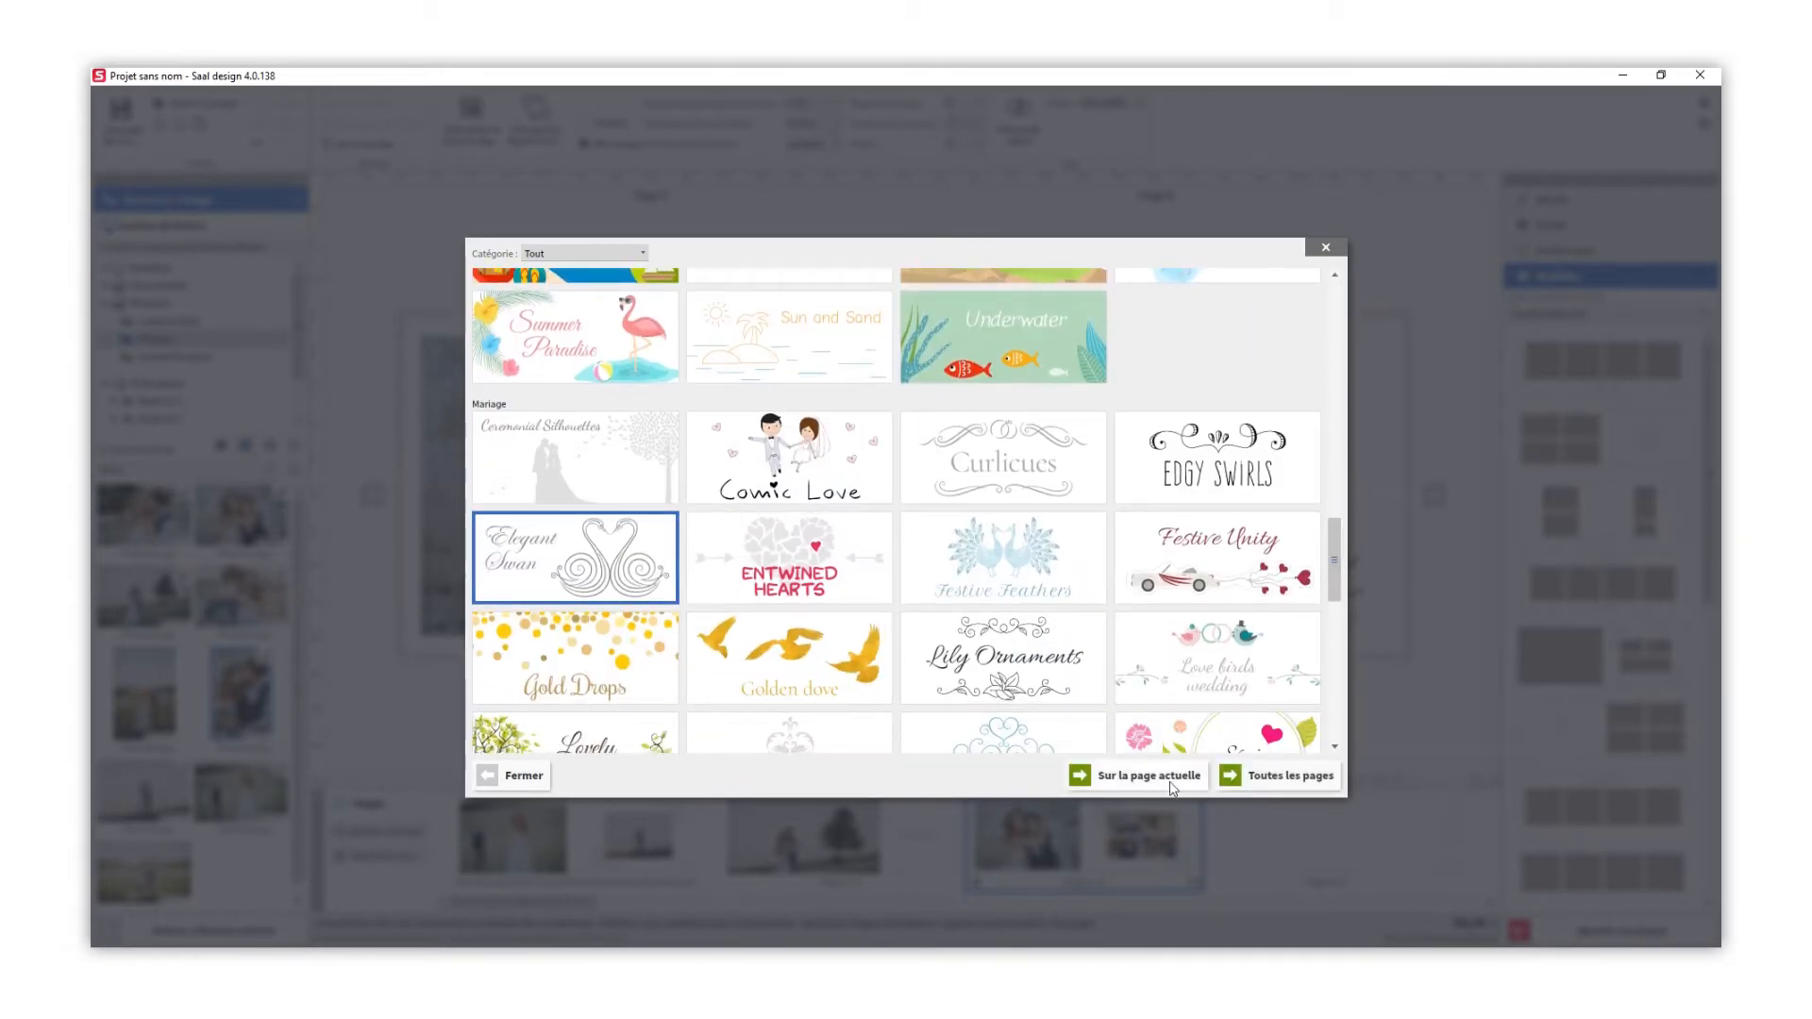
click(1149, 775)
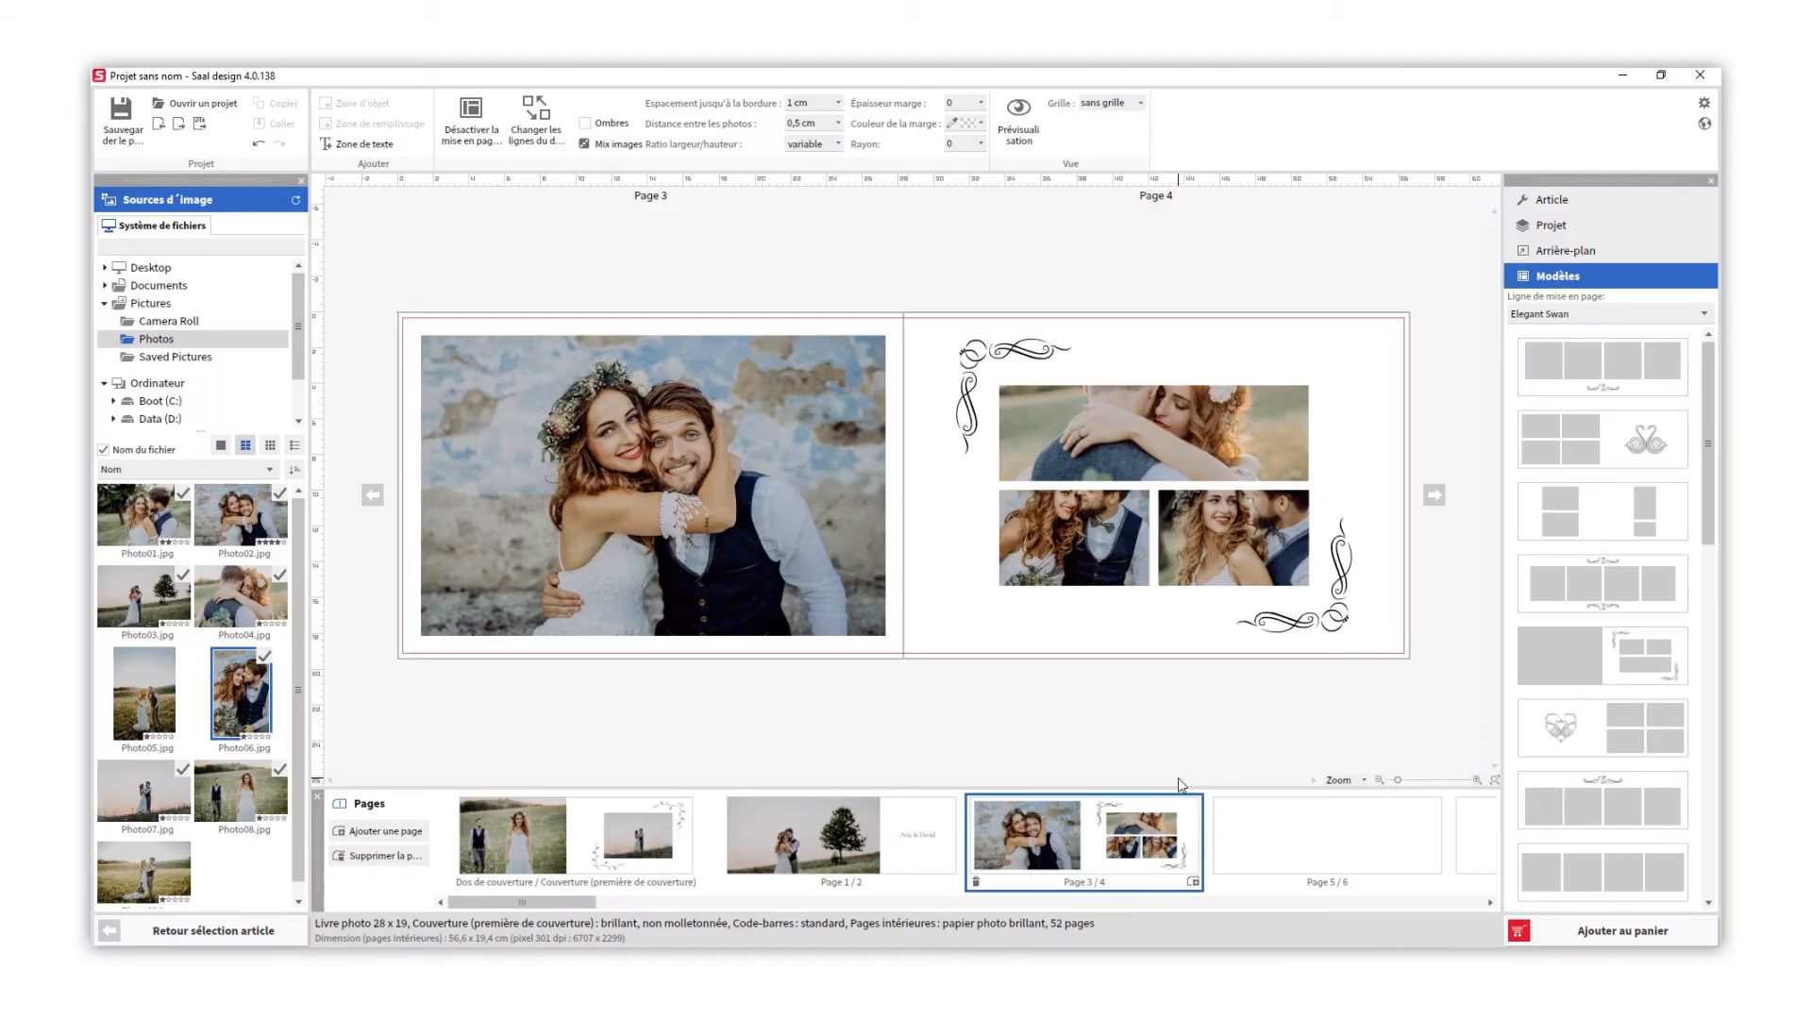
Step: Replace the lower-left photo on page 4 with Photo09 and mirror it horizontally
click(1078, 536)
drag(129, 874, 1112, 524)
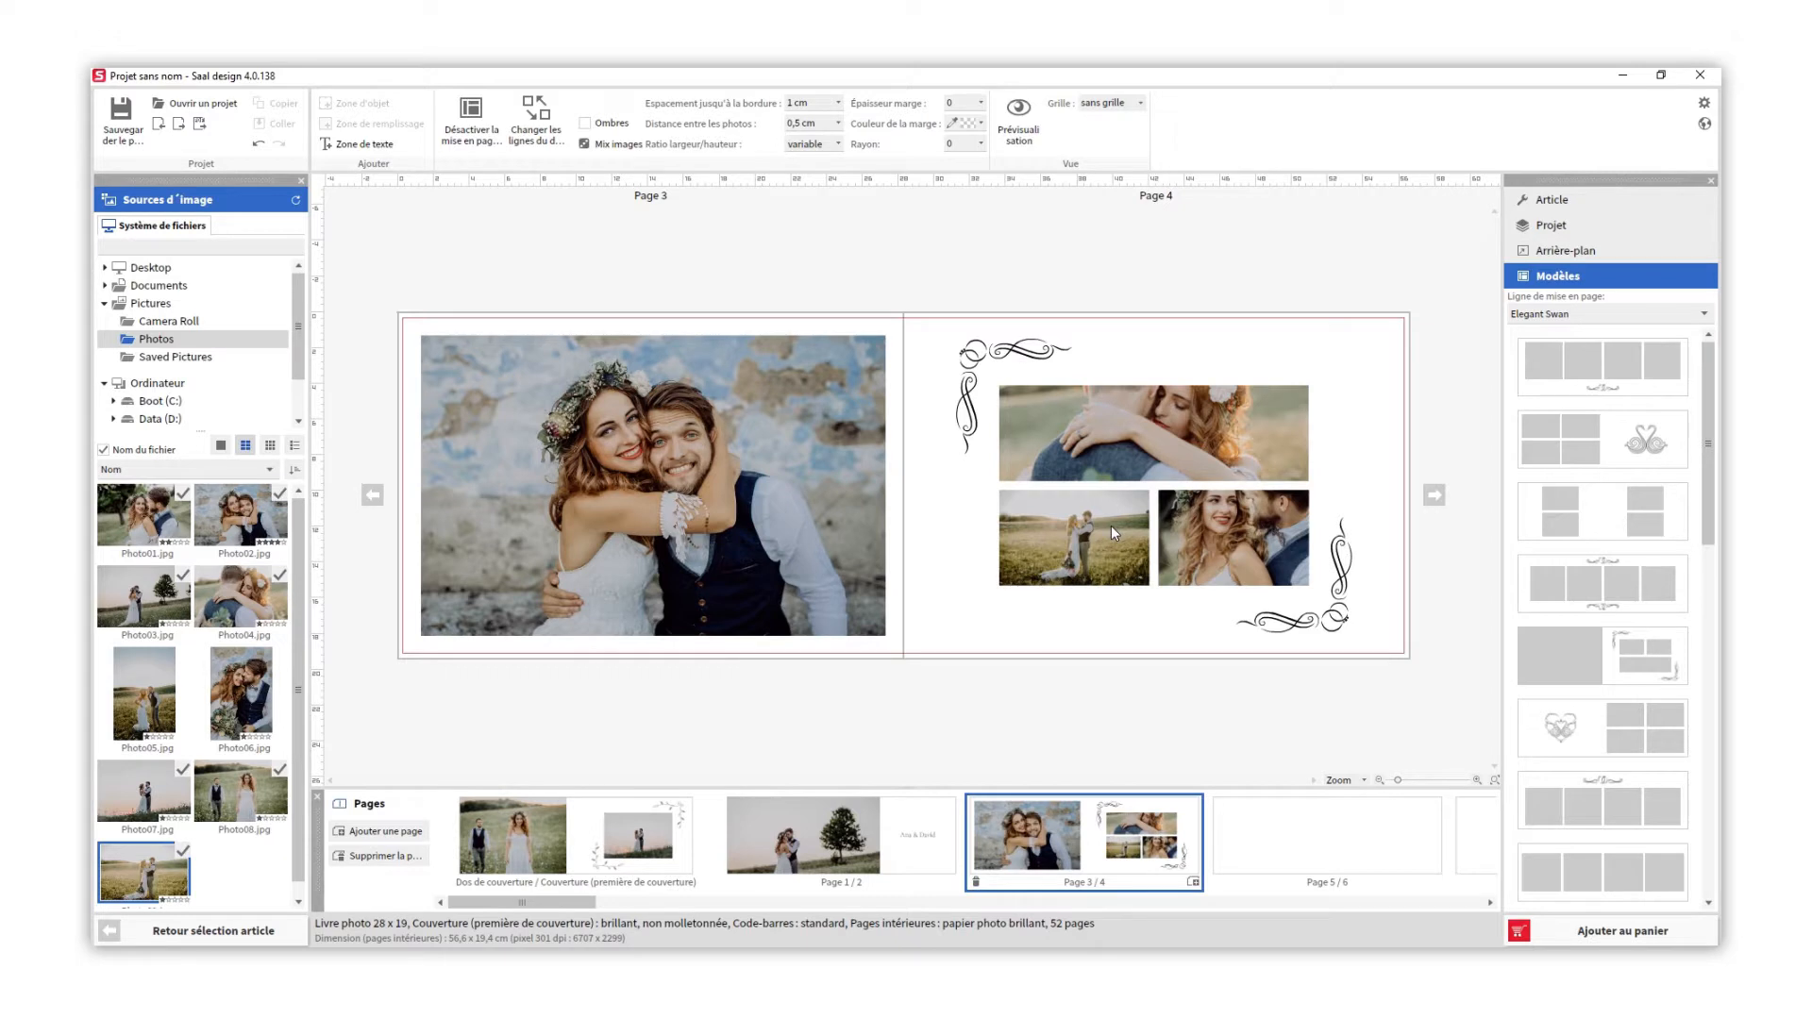
click(1112, 524)
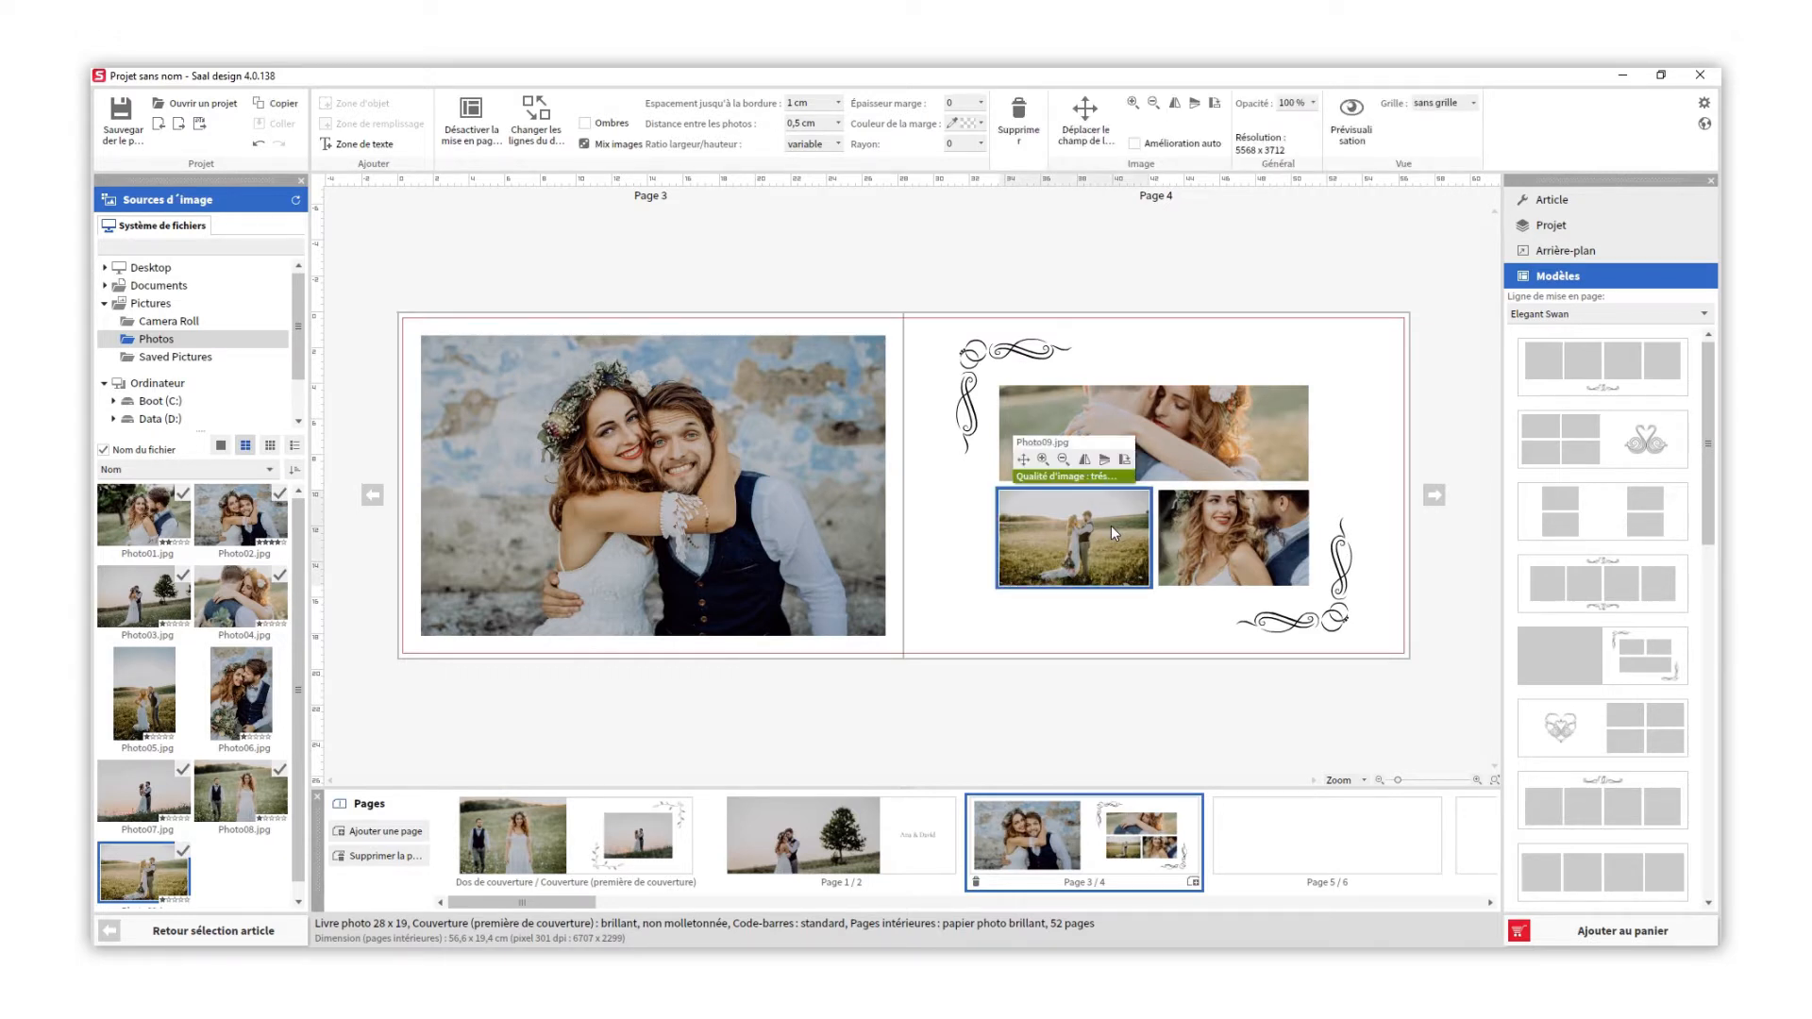
click(1086, 463)
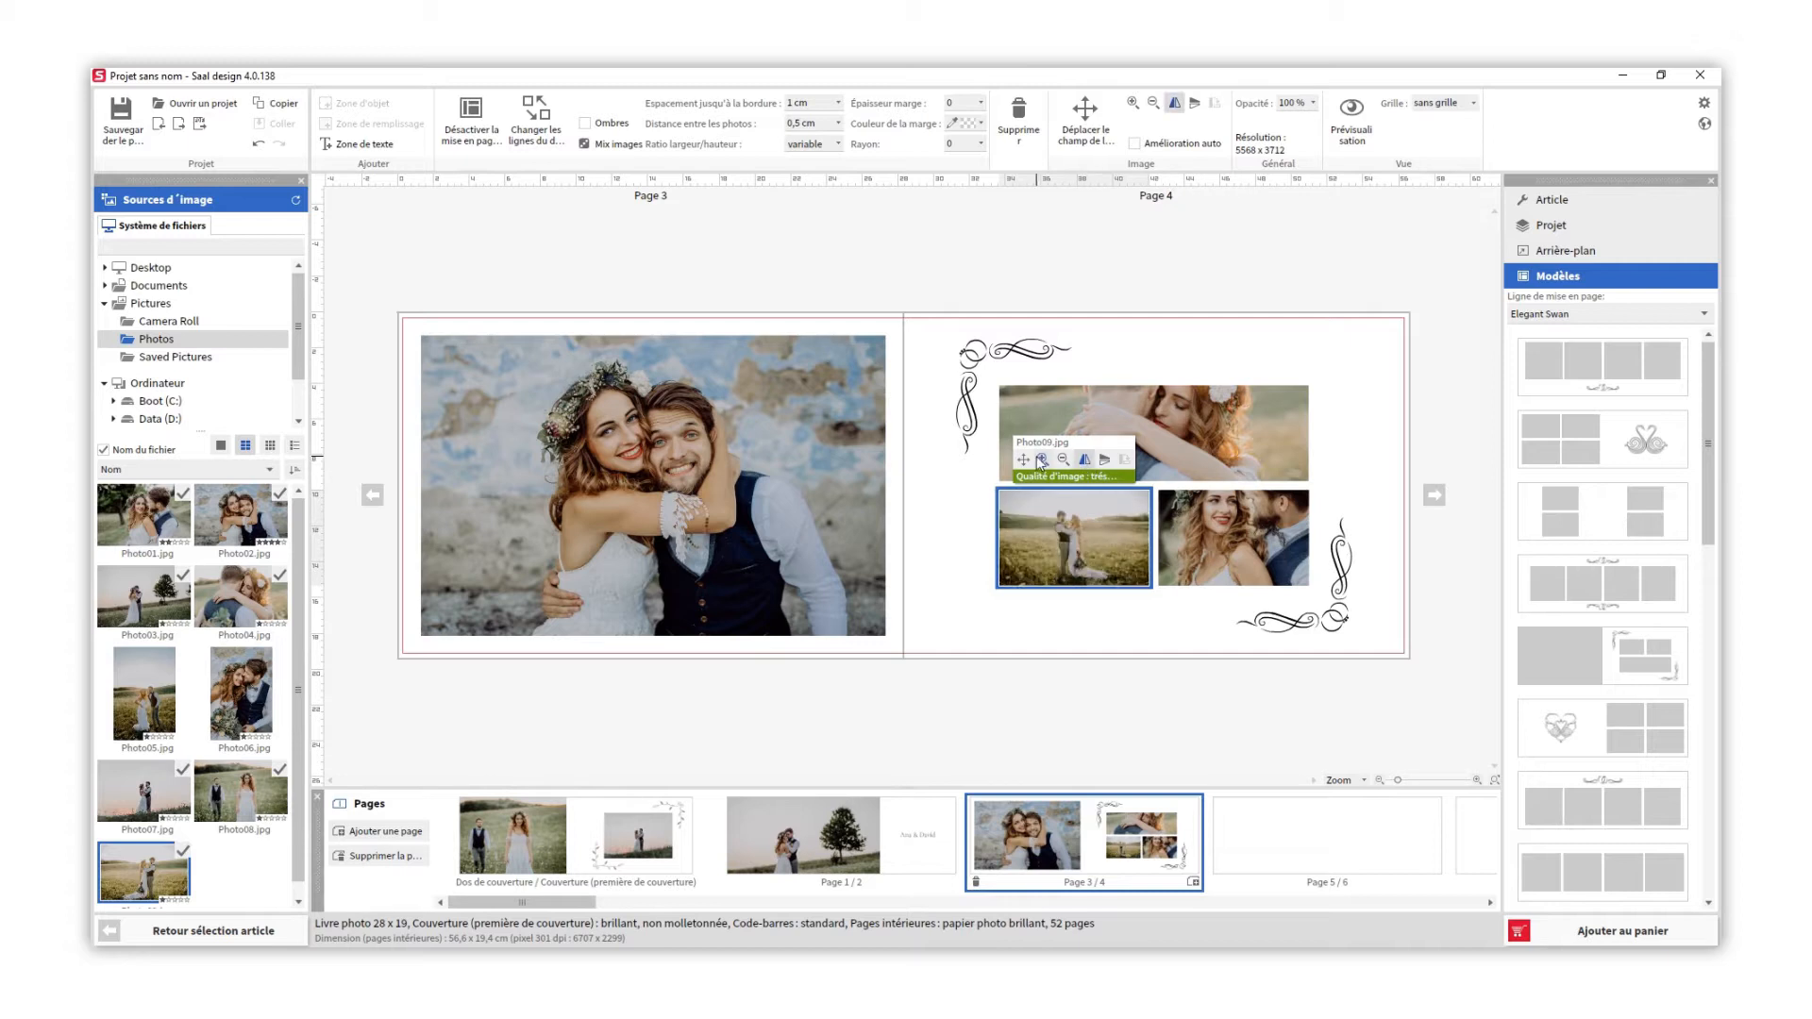
Step: Enlarge Photo09 within its frame and shift the crop to reposition the couple
click(1042, 462)
click(1041, 461)
click(1042, 461)
click(1042, 462)
click(1042, 461)
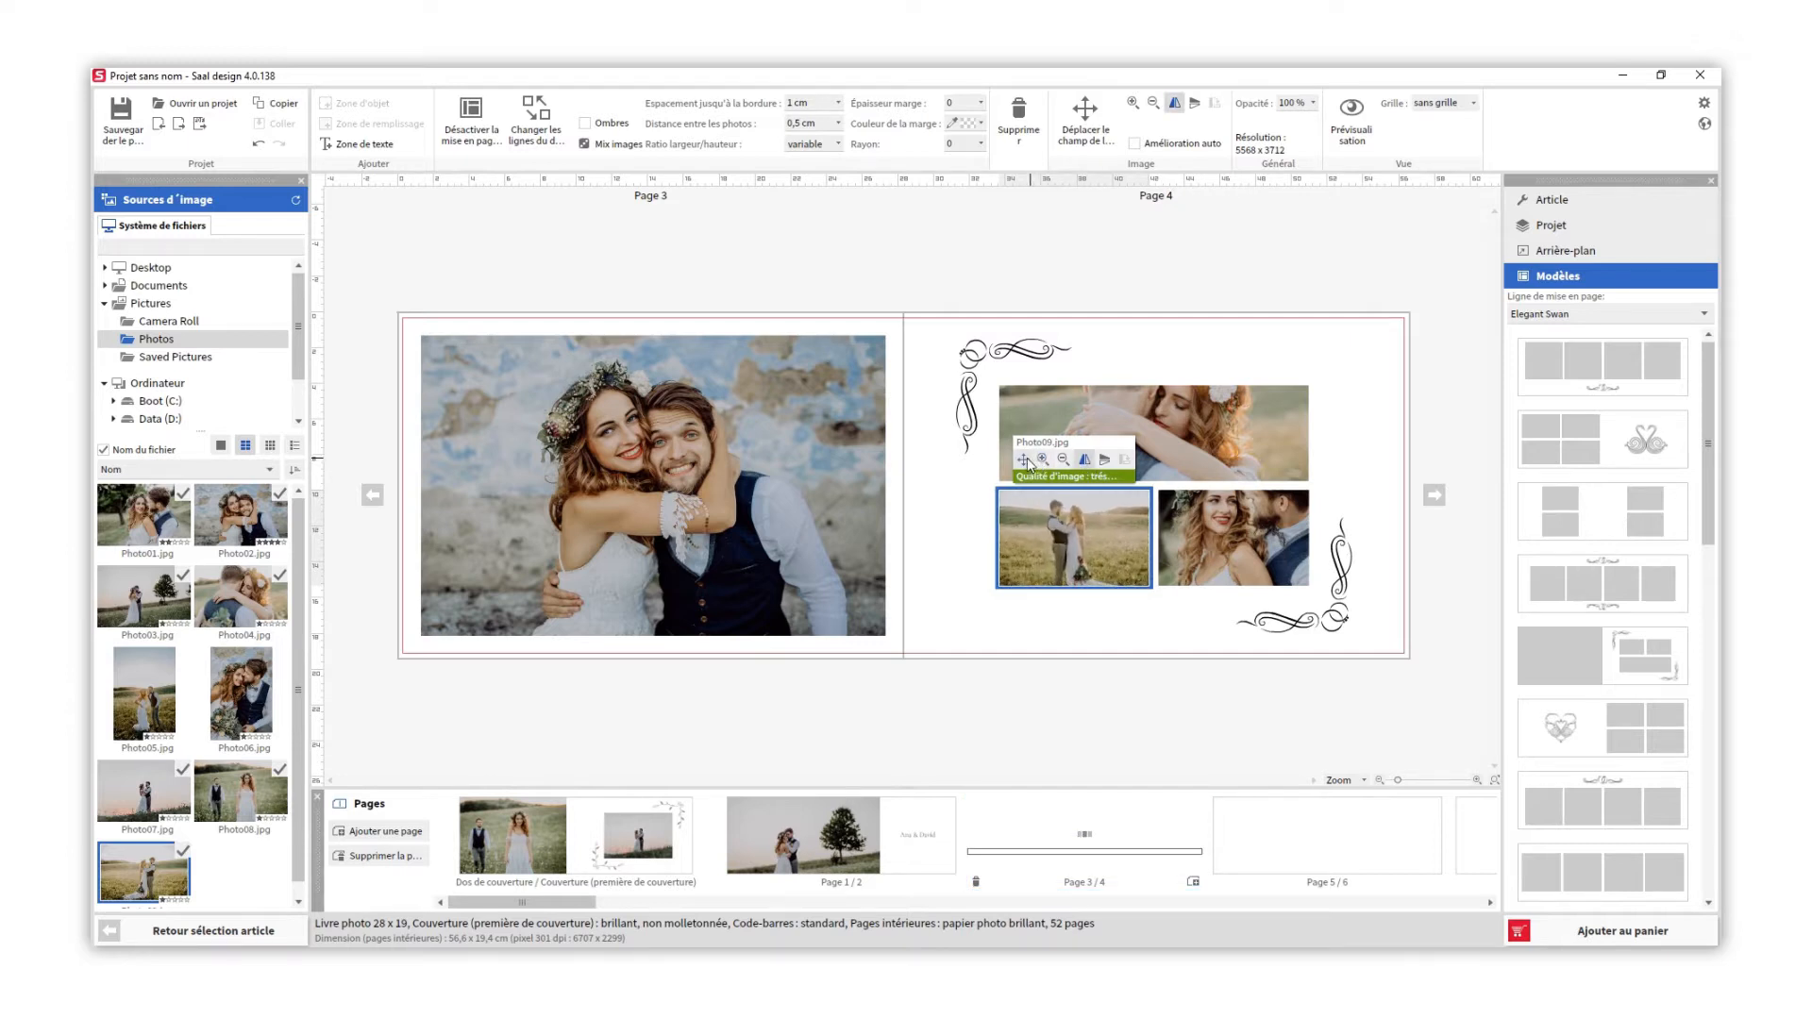
click(1024, 461)
drag(1079, 549, 1097, 556)
click(1244, 555)
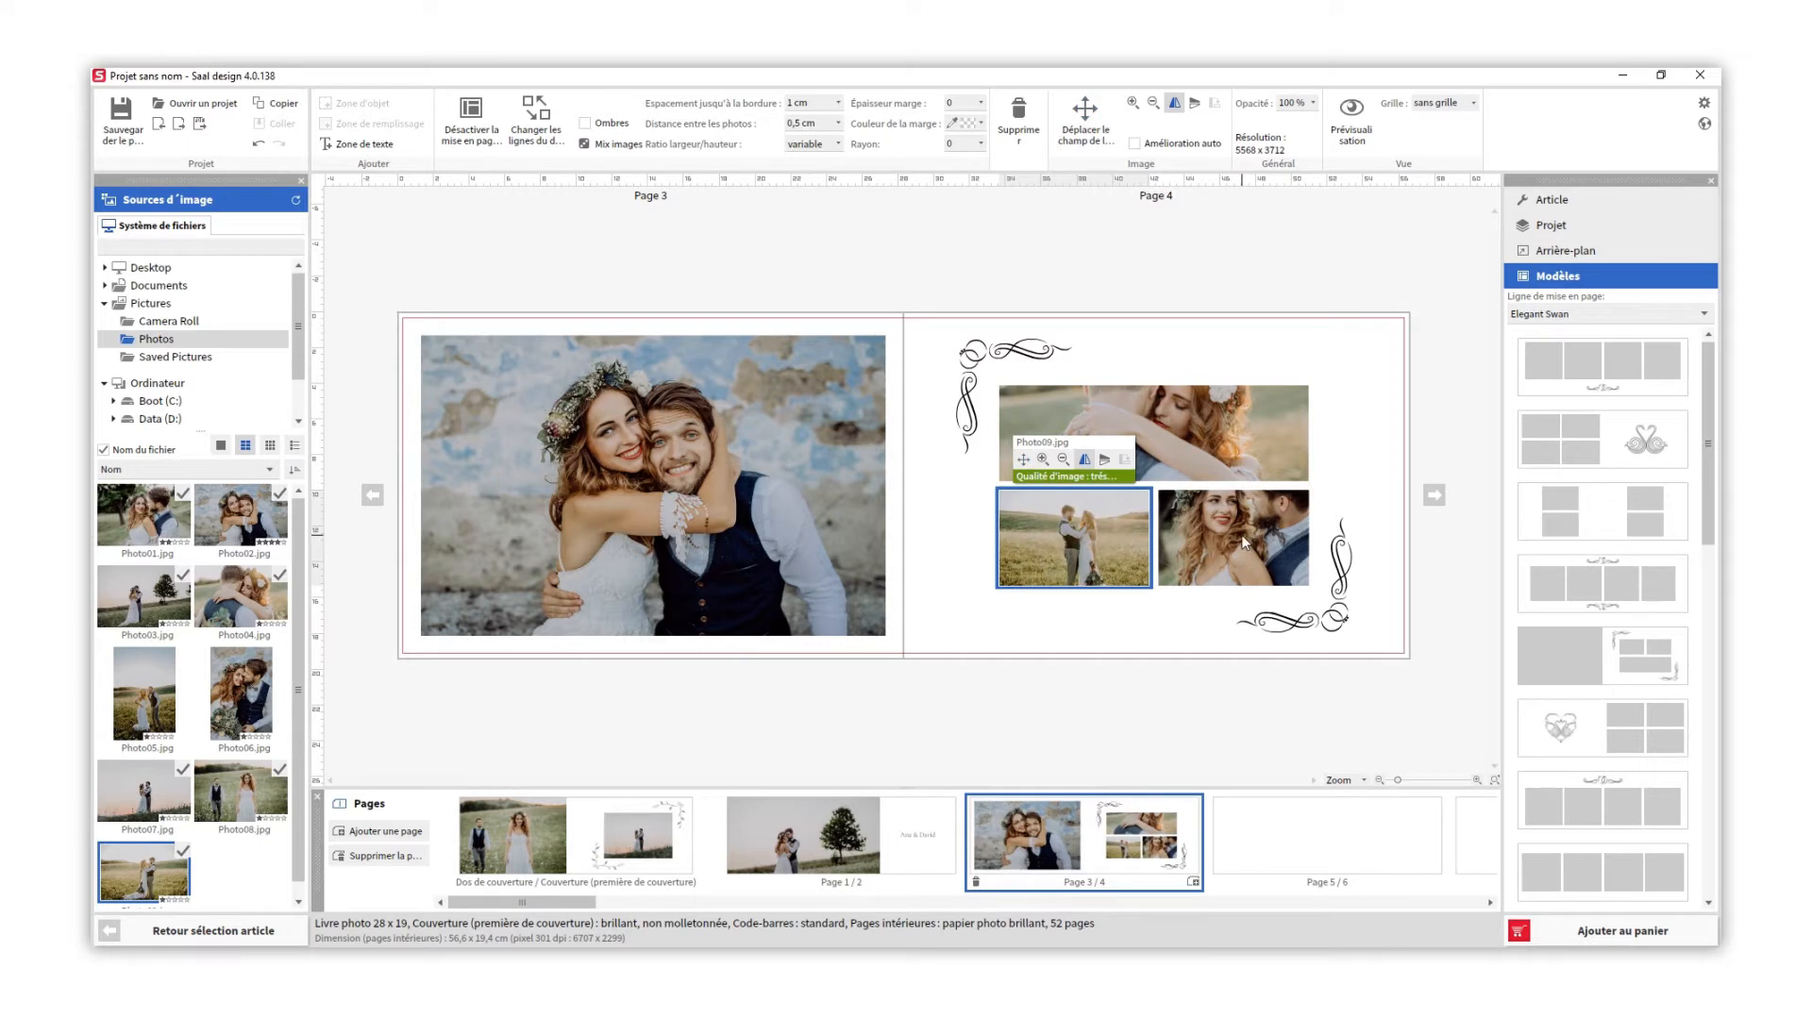
Step: Shift the crop of the lower-right photo on page 4 to reposition the couple within its frame
click(1244, 545)
click(1187, 460)
drag(1243, 535, 1229, 562)
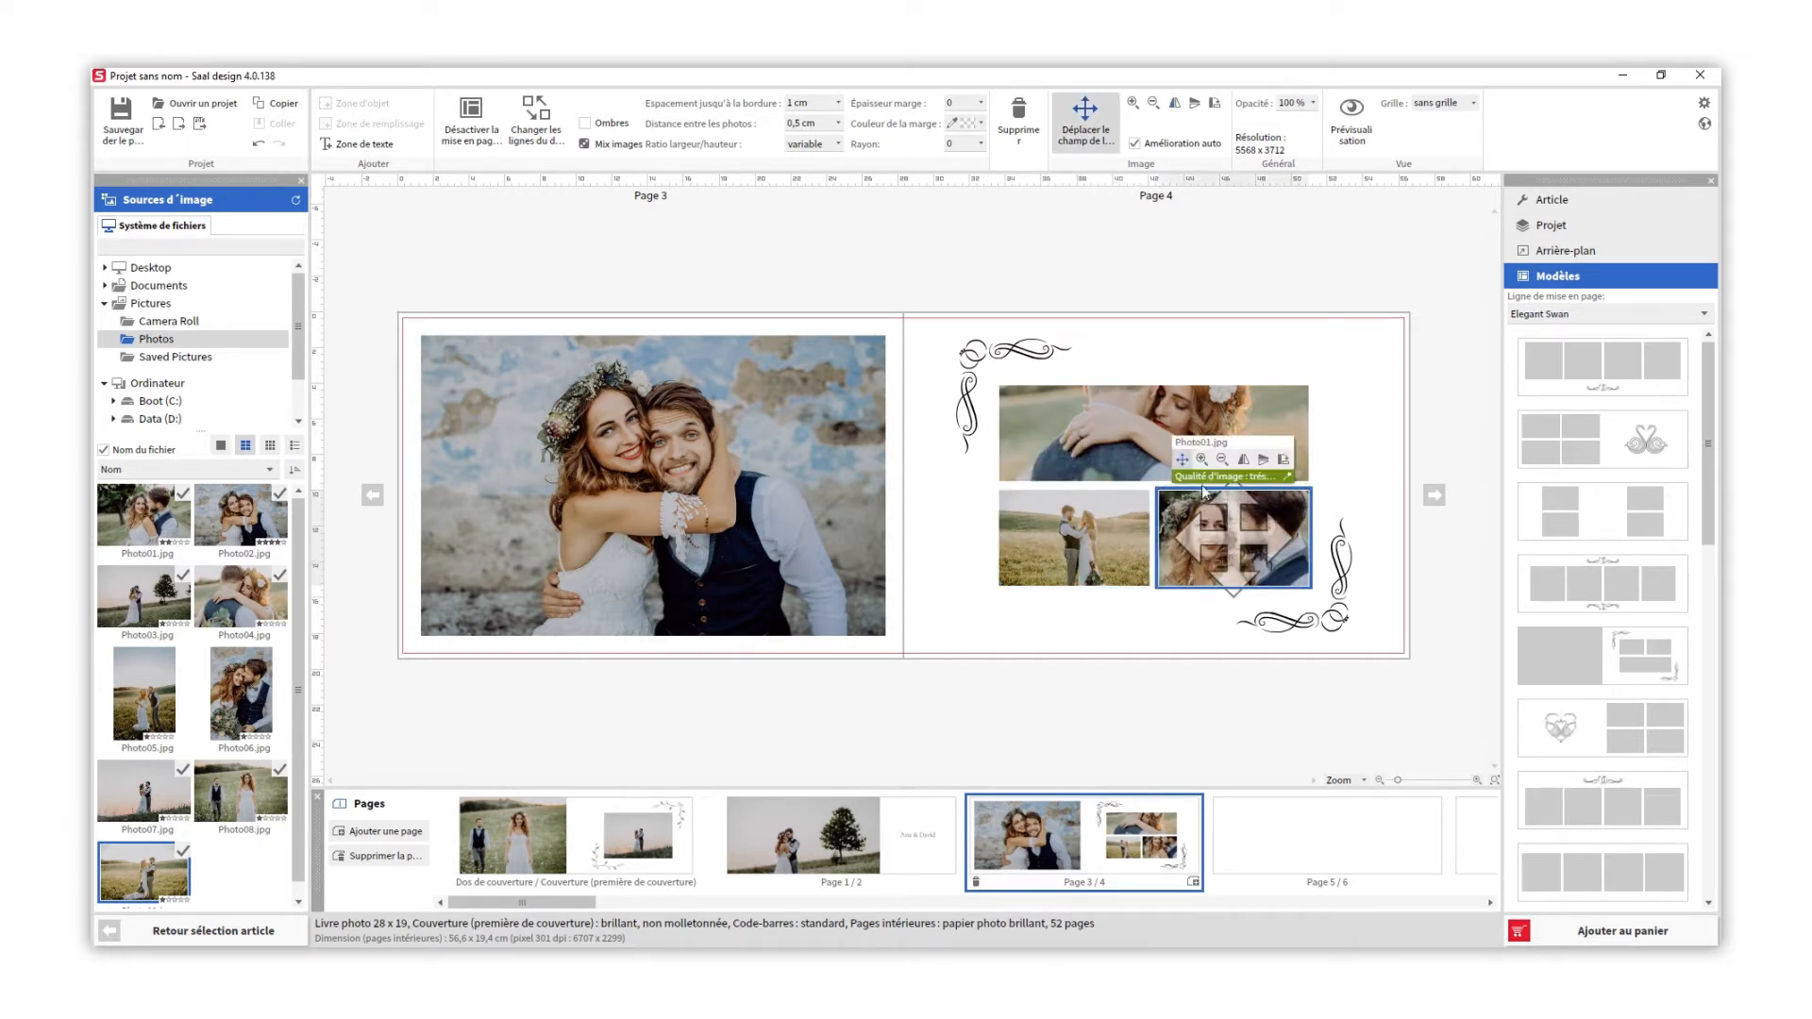
Step: Move the image inside the wide upper photo frame on page 4 downward to show more of the couple's heads
click(1129, 435)
click(1129, 435)
click(1102, 354)
drag(1151, 423, 1151, 449)
click(1347, 376)
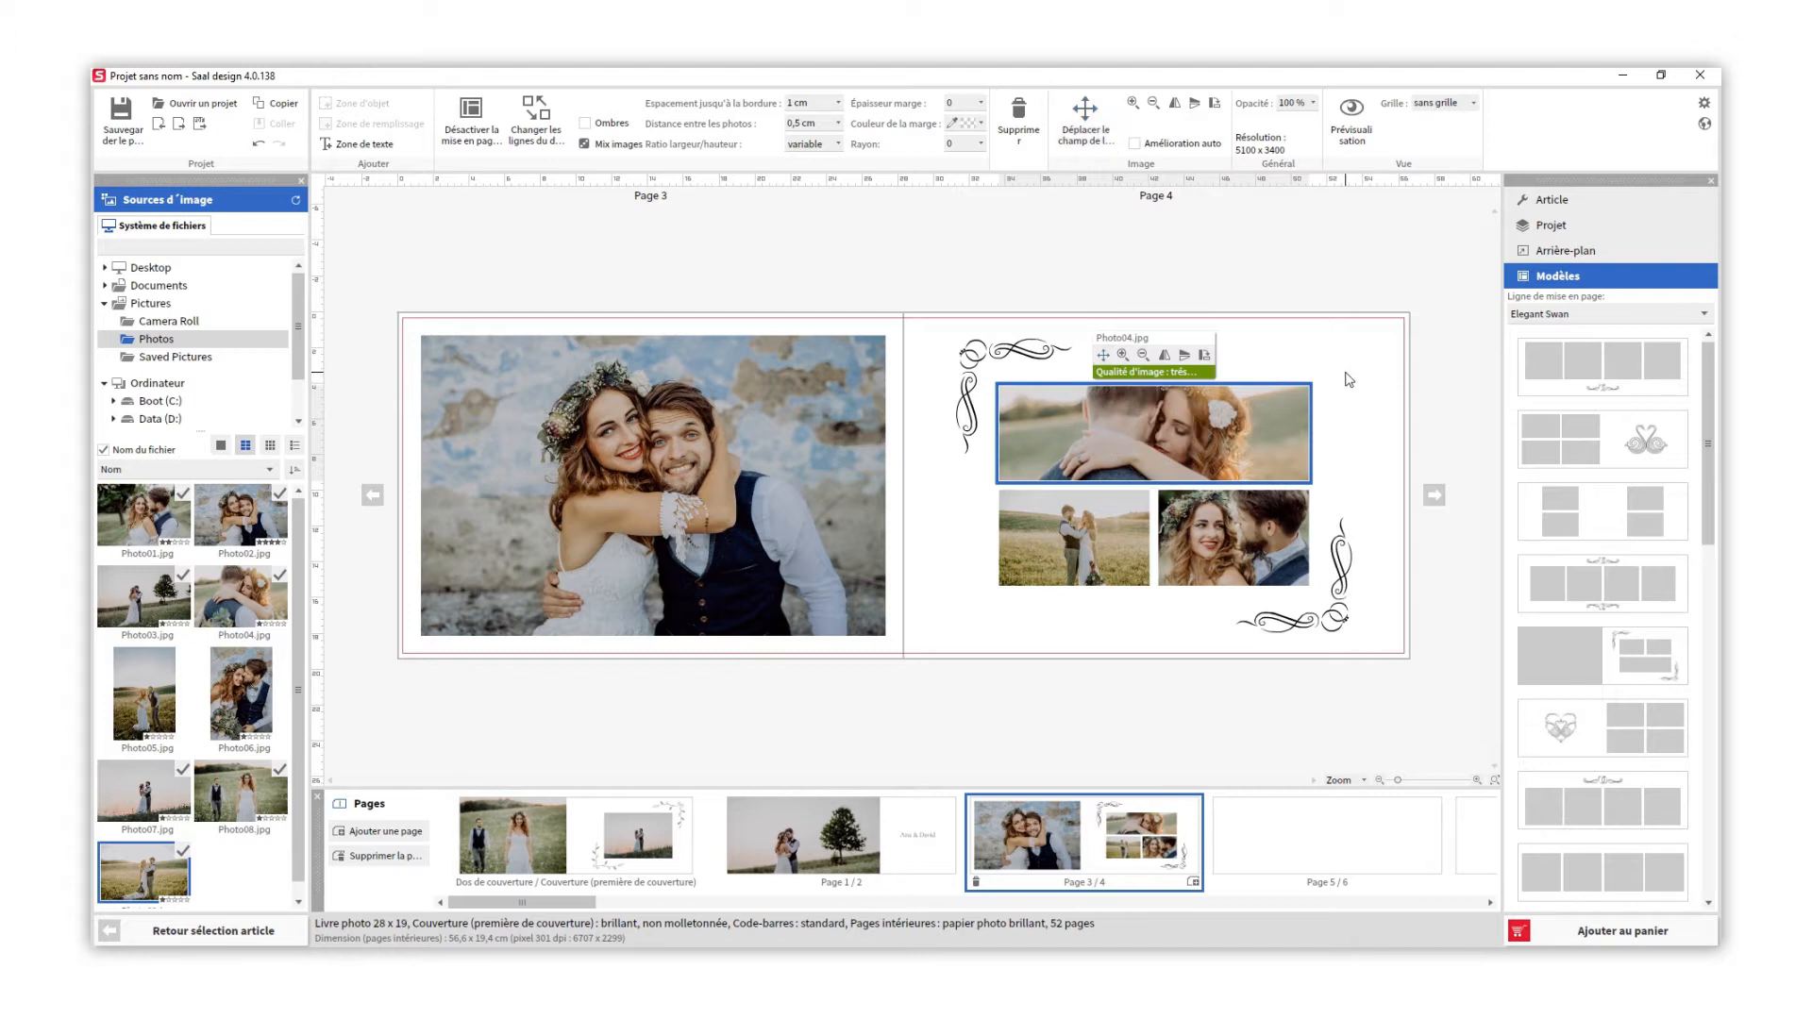
click(1346, 376)
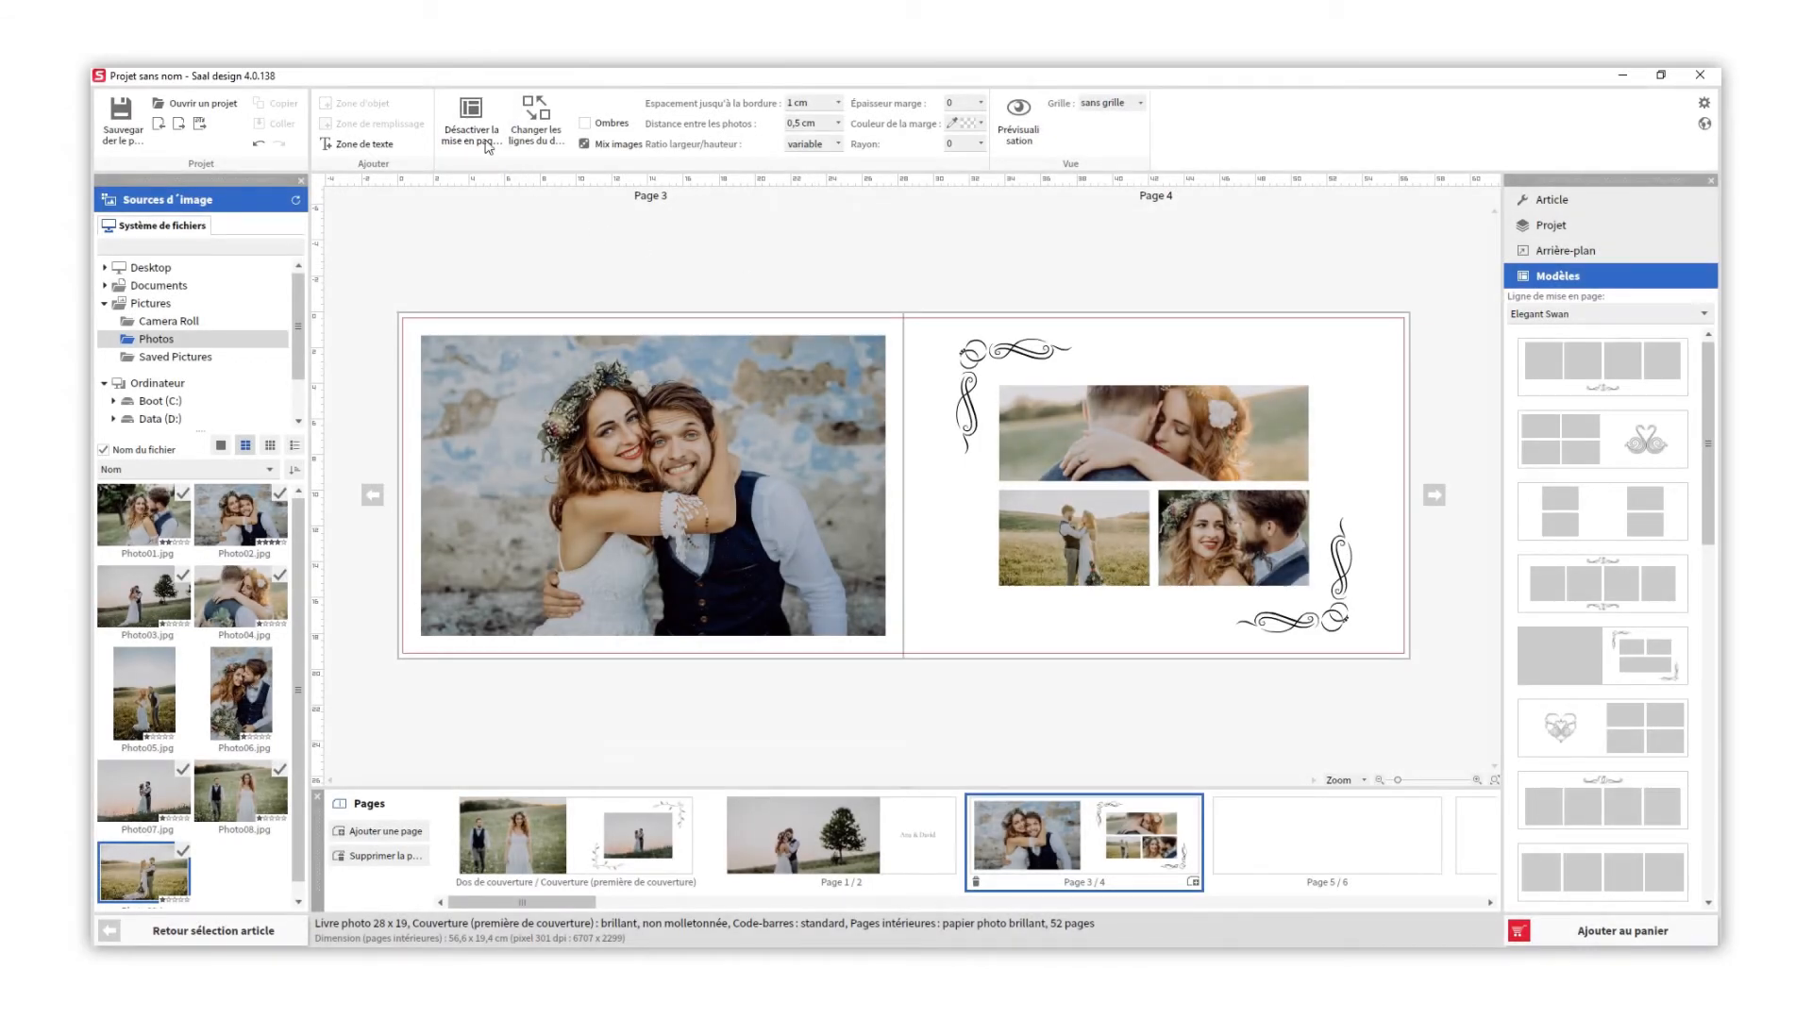
Step: Turn off the automatic layout and place the black interlocking hearts wedding clipart in the upper-left corner of page 4
click(470, 115)
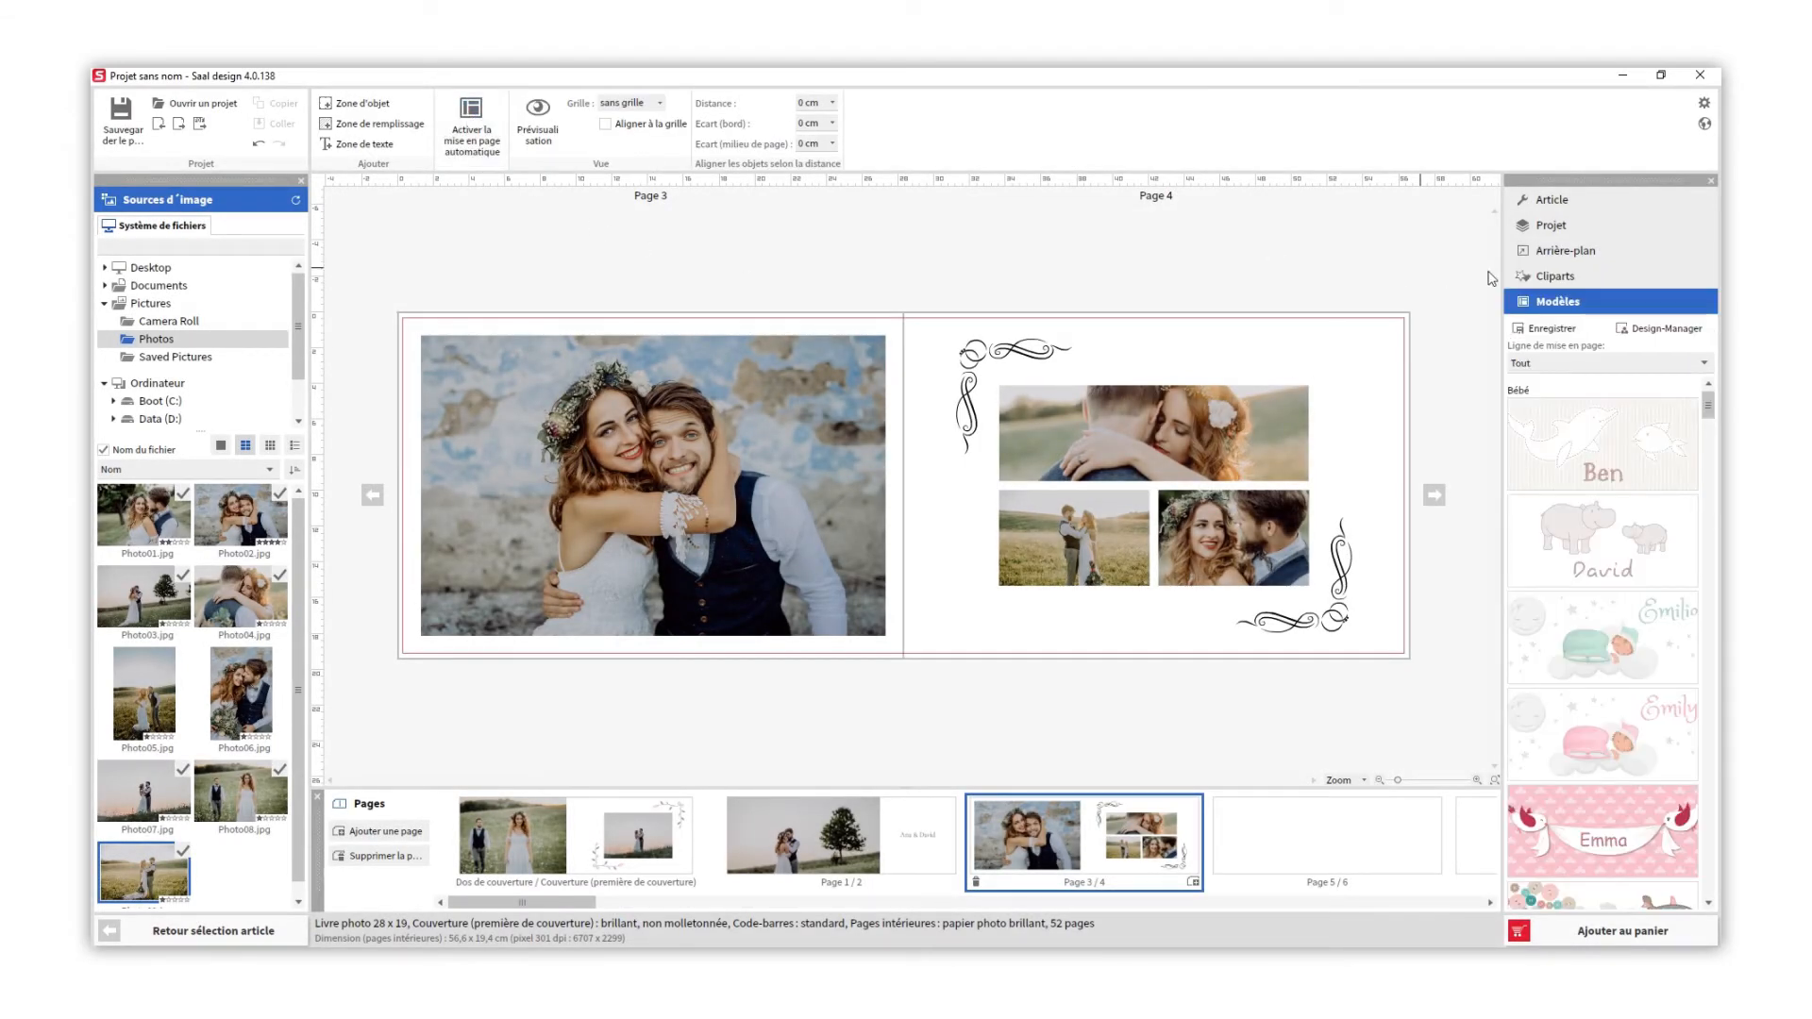
click(1549, 277)
drag(1625, 688, 1171, 510)
drag(1264, 582, 952, 361)
Step: Try out moving the lower-right photo on page 4 freely and snap it back 0.5 cm from its neighbouring photos
click(1182, 435)
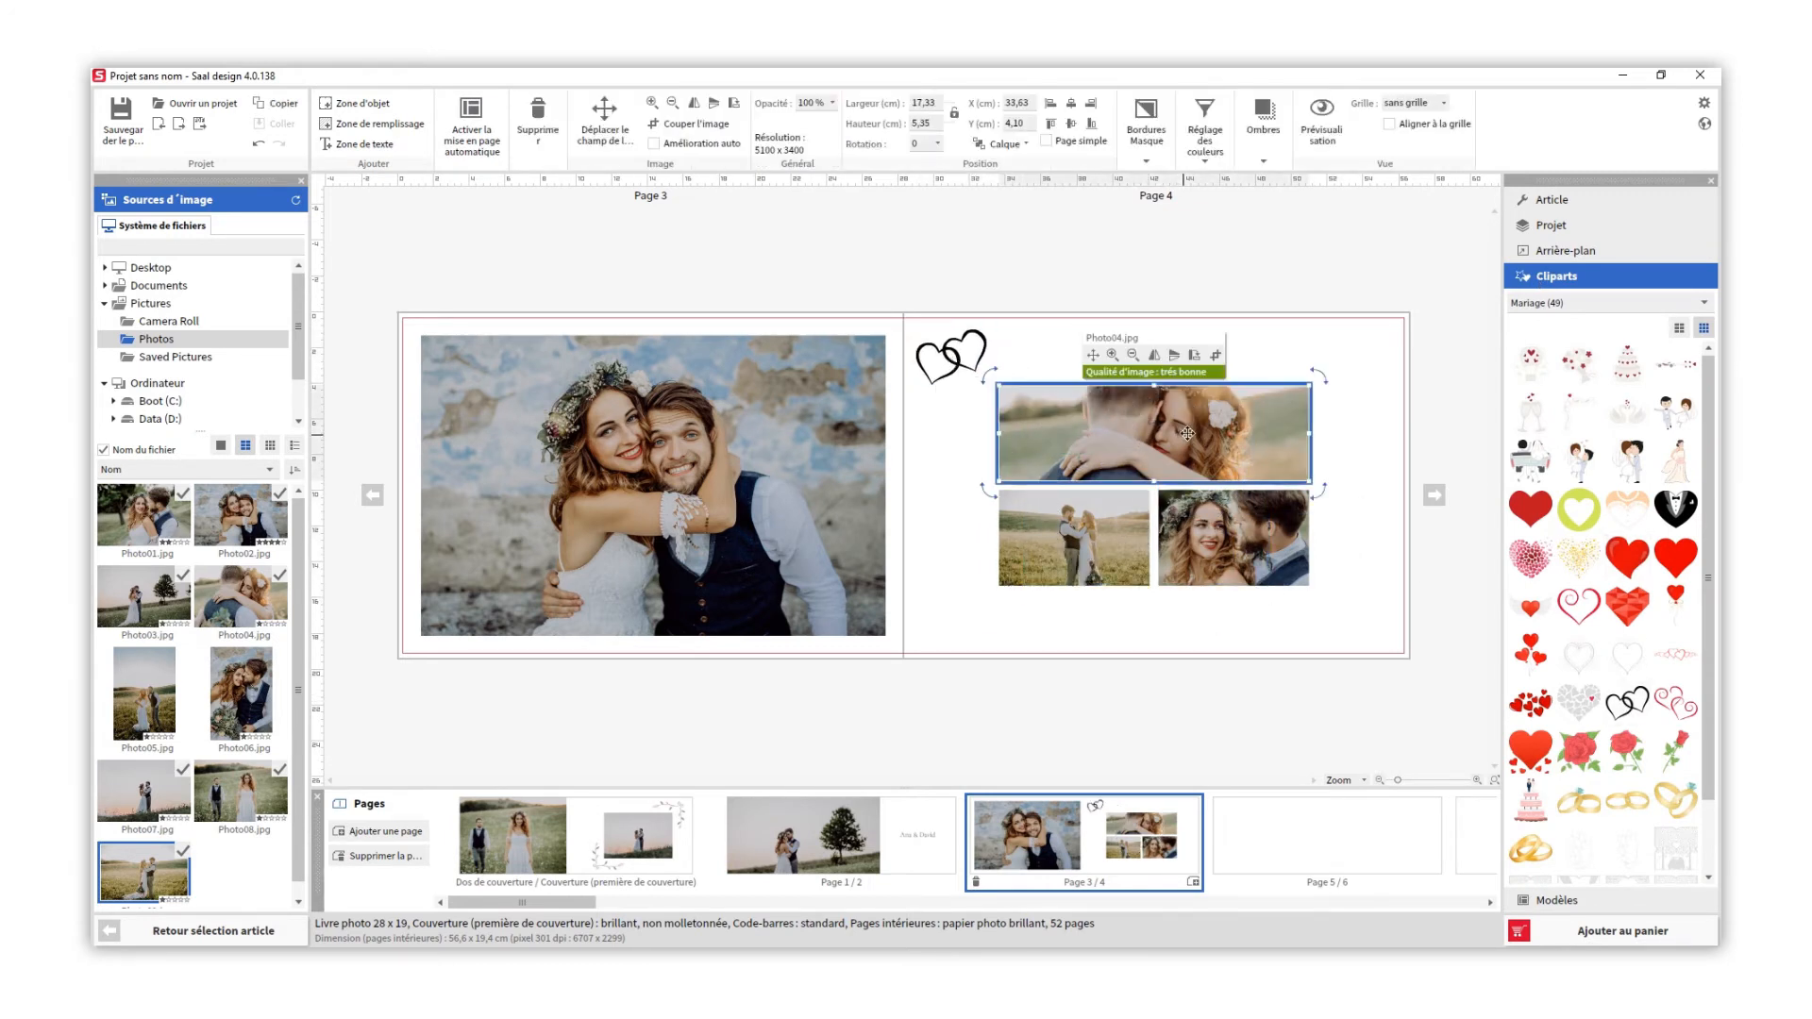
click(1274, 551)
drag(1317, 600, 1238, 547)
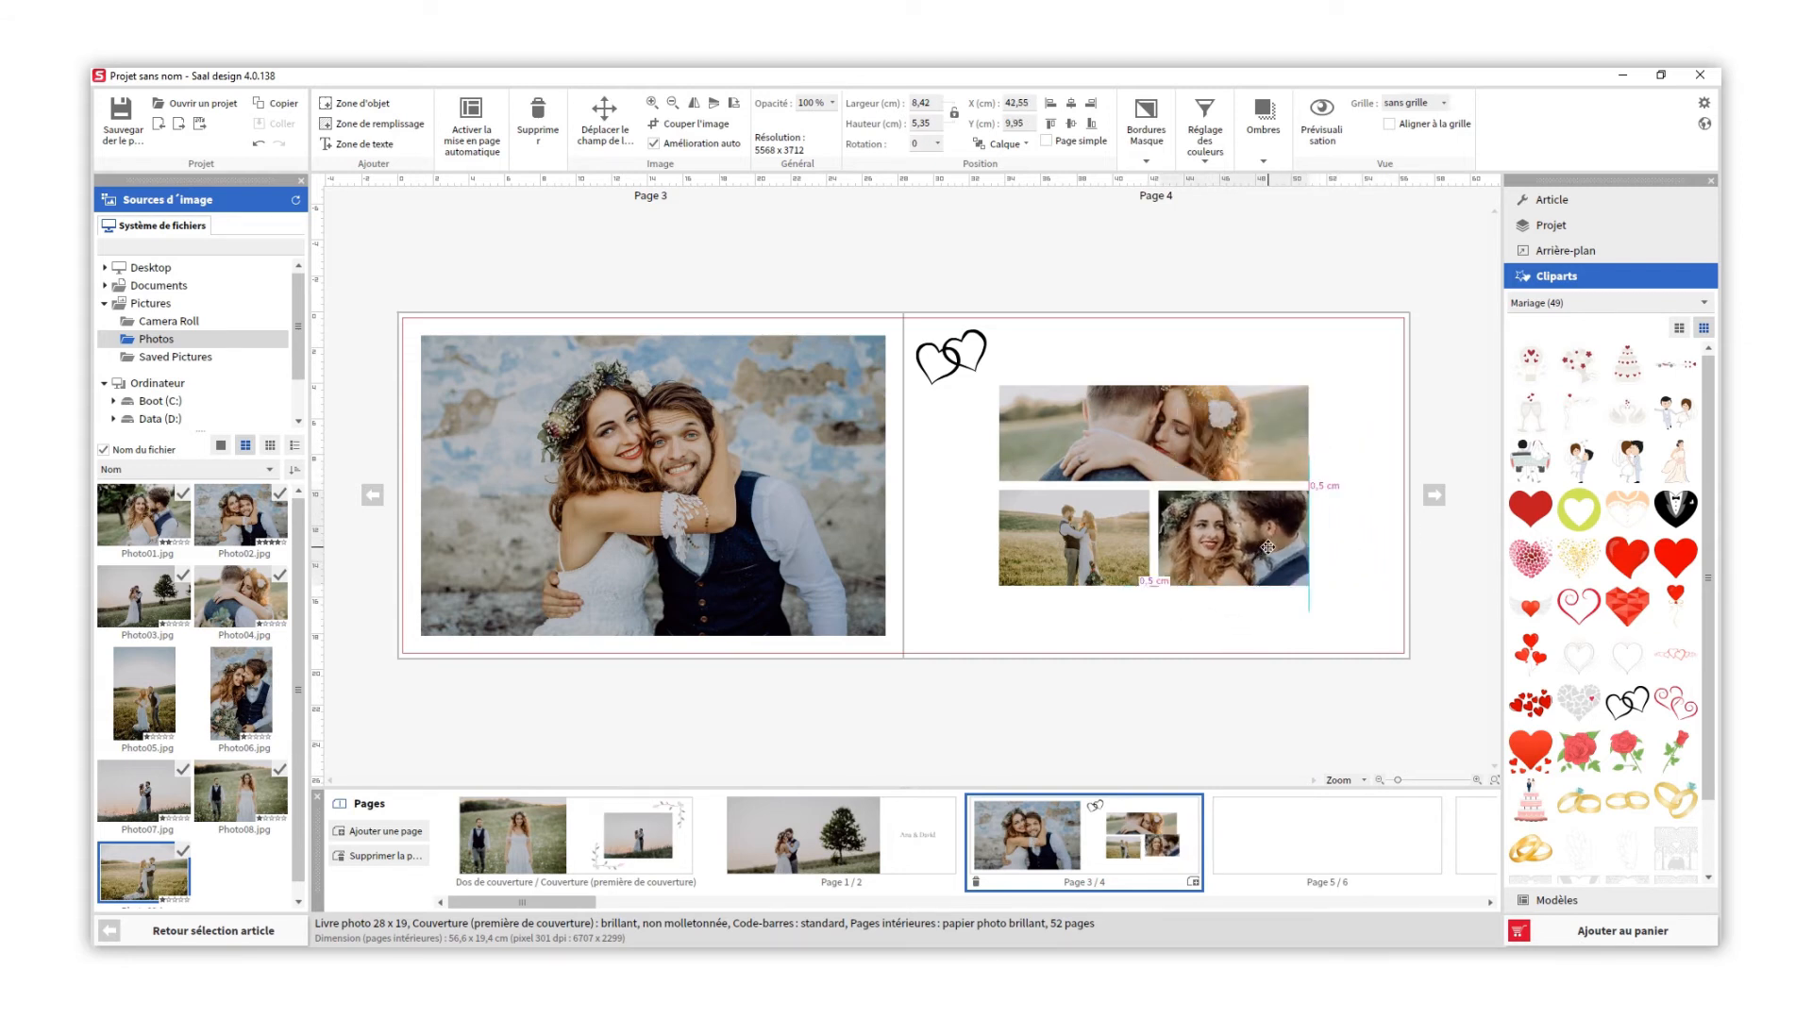
click(1228, 624)
Step: Add a text box reading "Mon mariage" and place it in the lower-right corner of page 4, below the photos
click(363, 144)
double_click(934, 490)
text(Mon mariage)
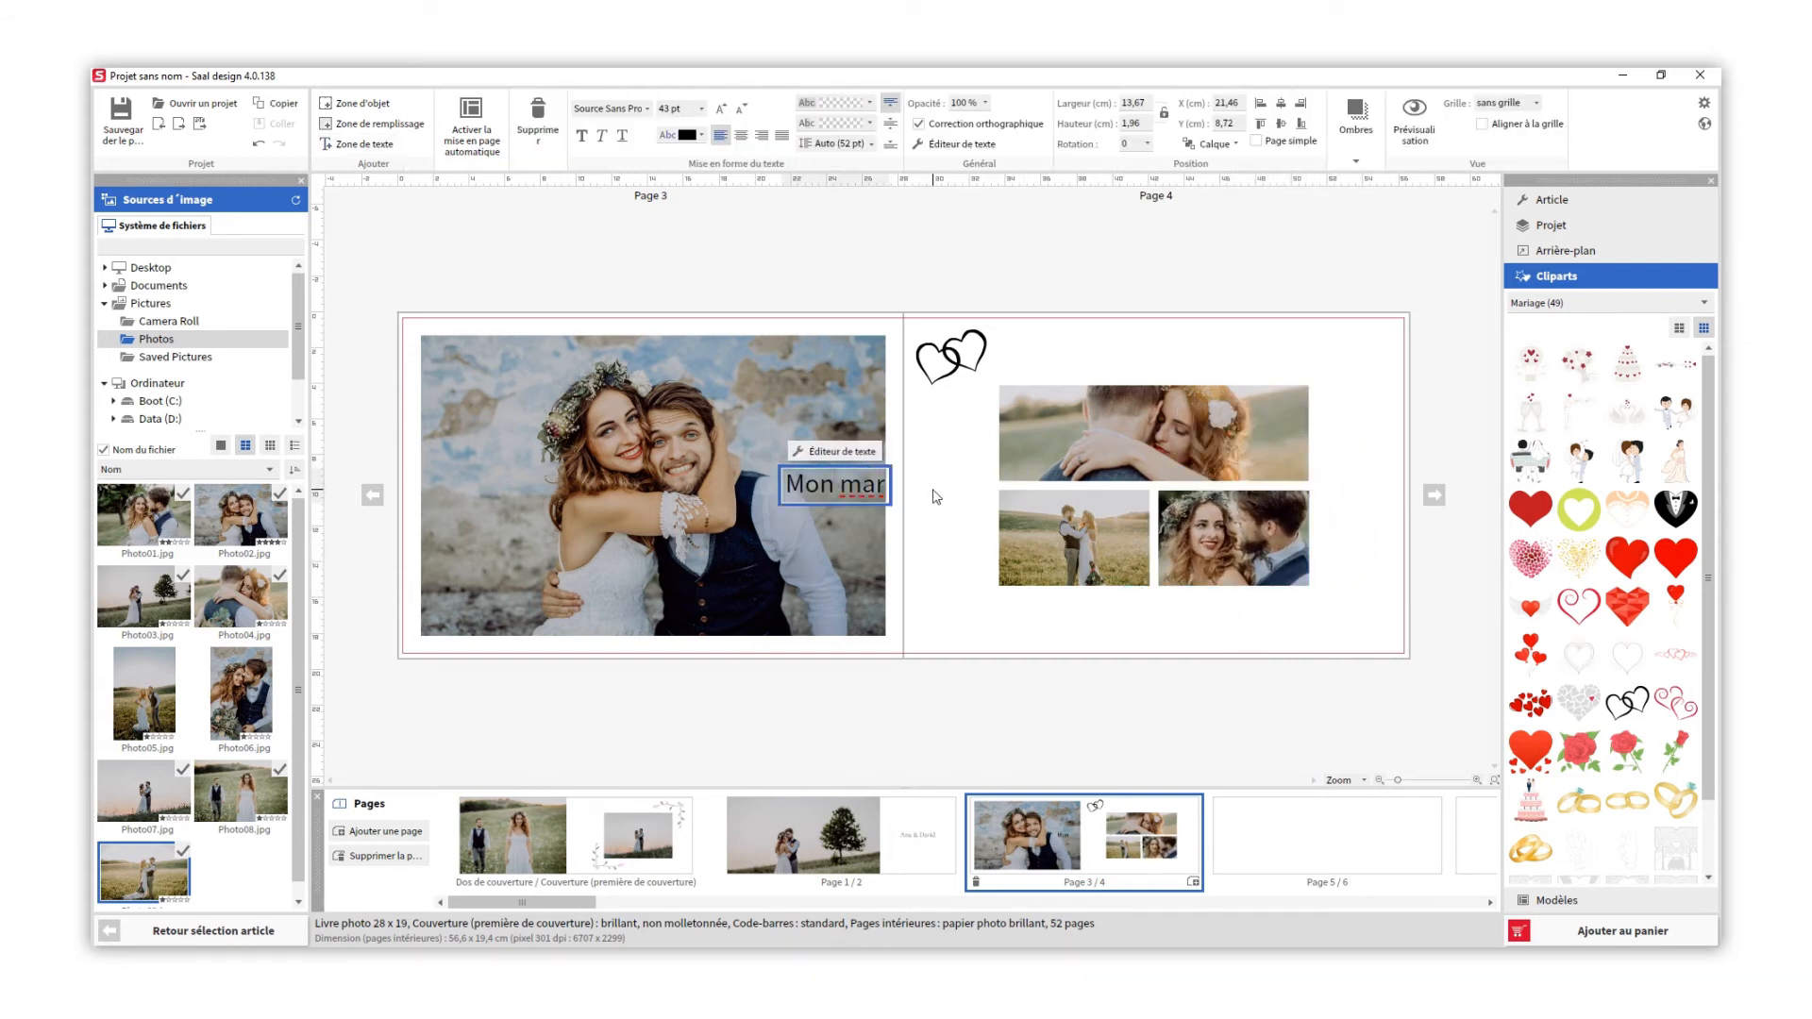
drag(934, 495, 1365, 639)
click(1169, 630)
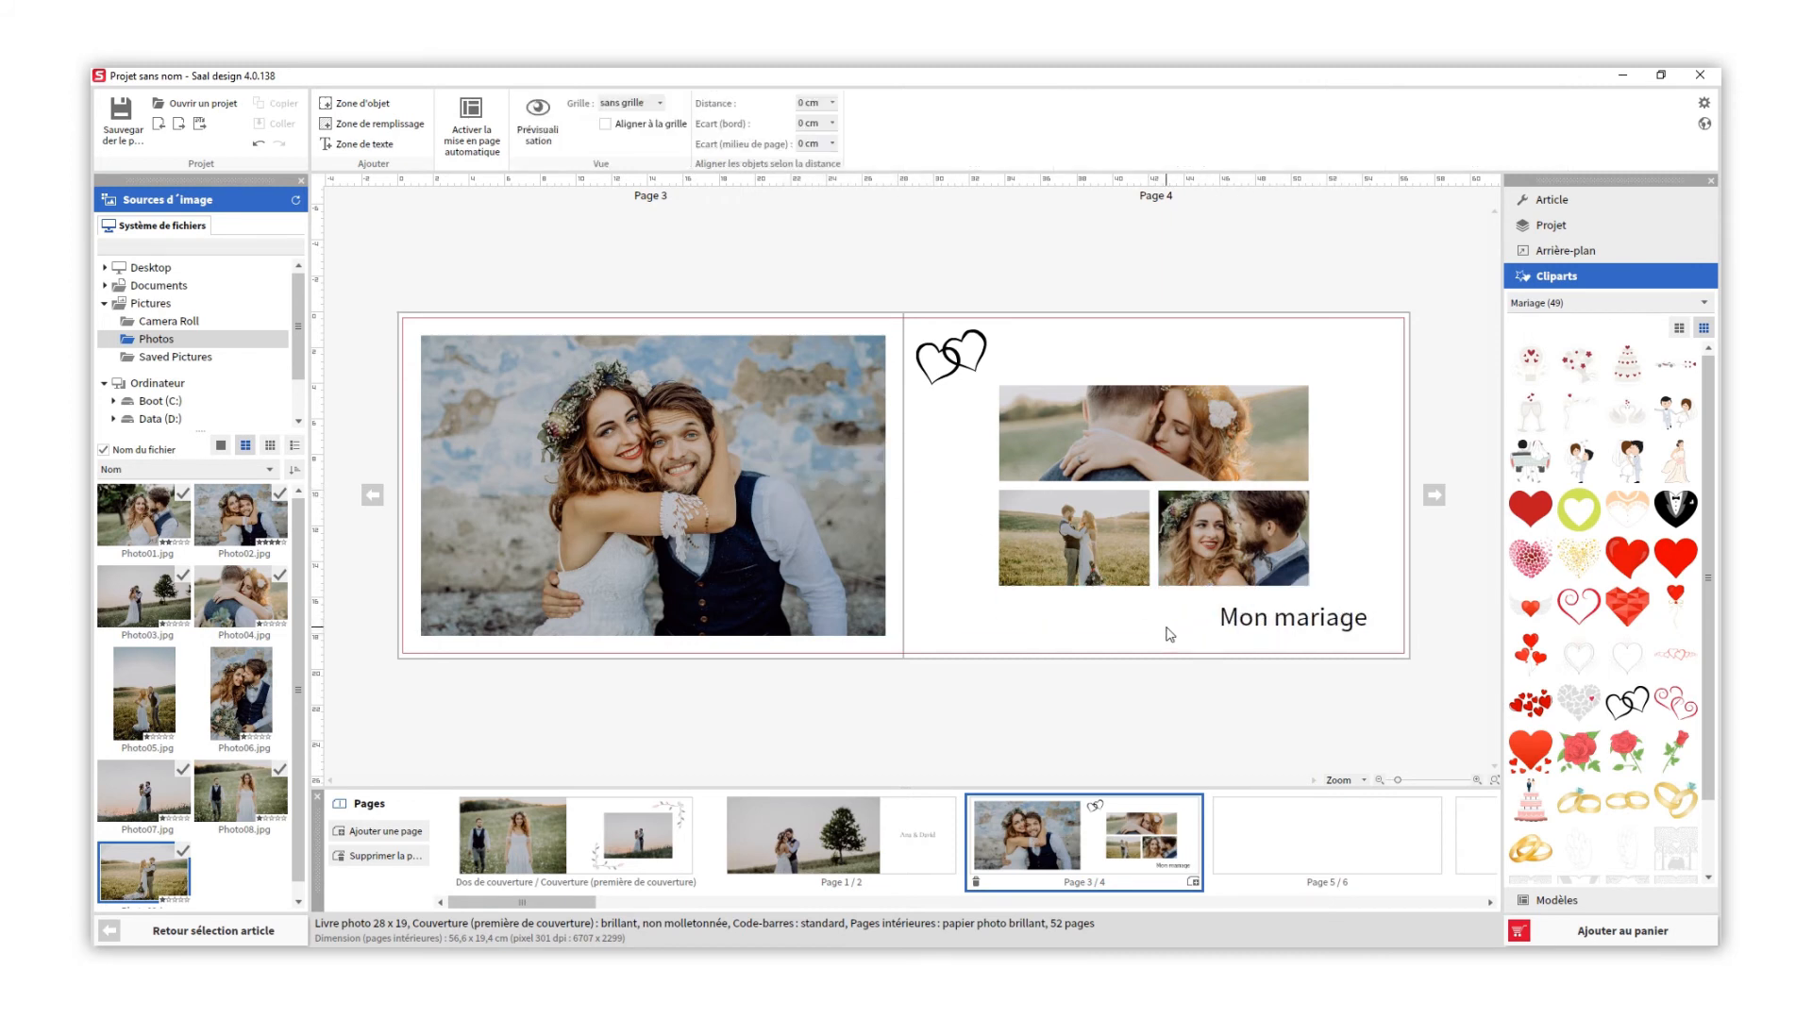
Step: Apply the black-and-white colour preset with contrast 30 to the large photo on page 3
click(742, 505)
click(1198, 156)
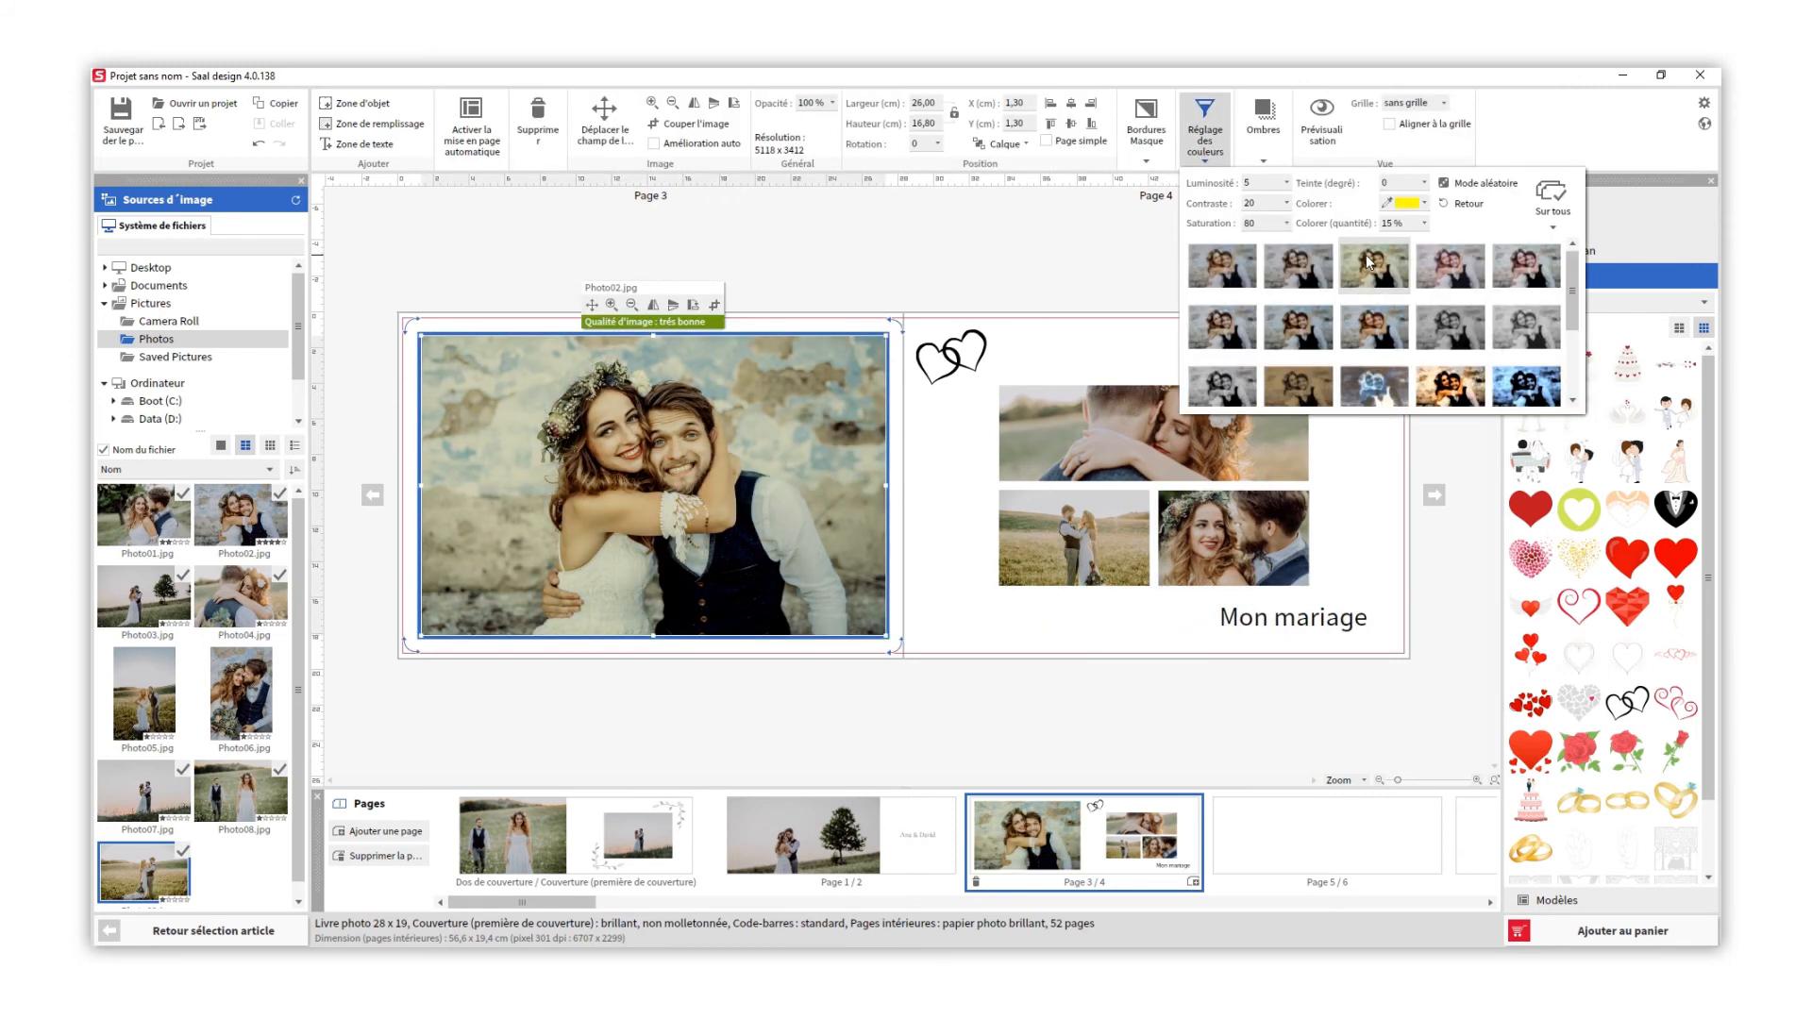
click(1238, 395)
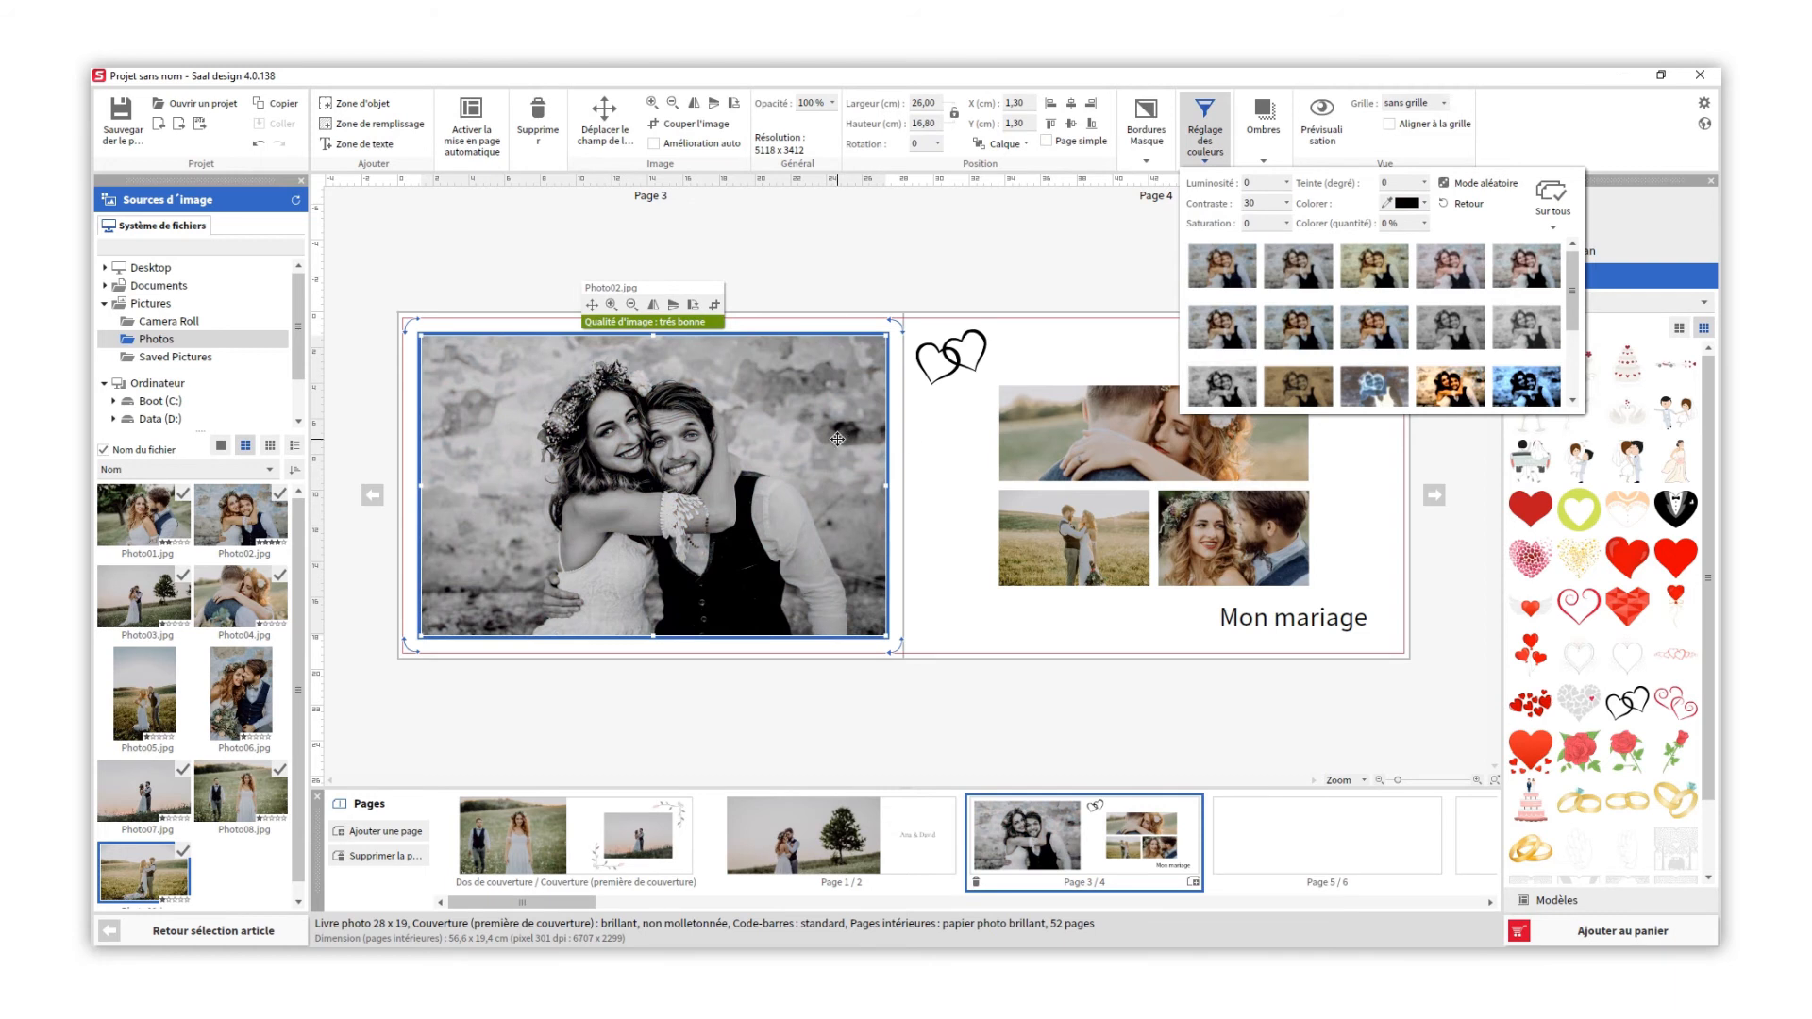
Step: Try the double-line frame on the large page 3 photo and settle on the border shape with concave rounded corners
click(1145, 121)
click(1329, 283)
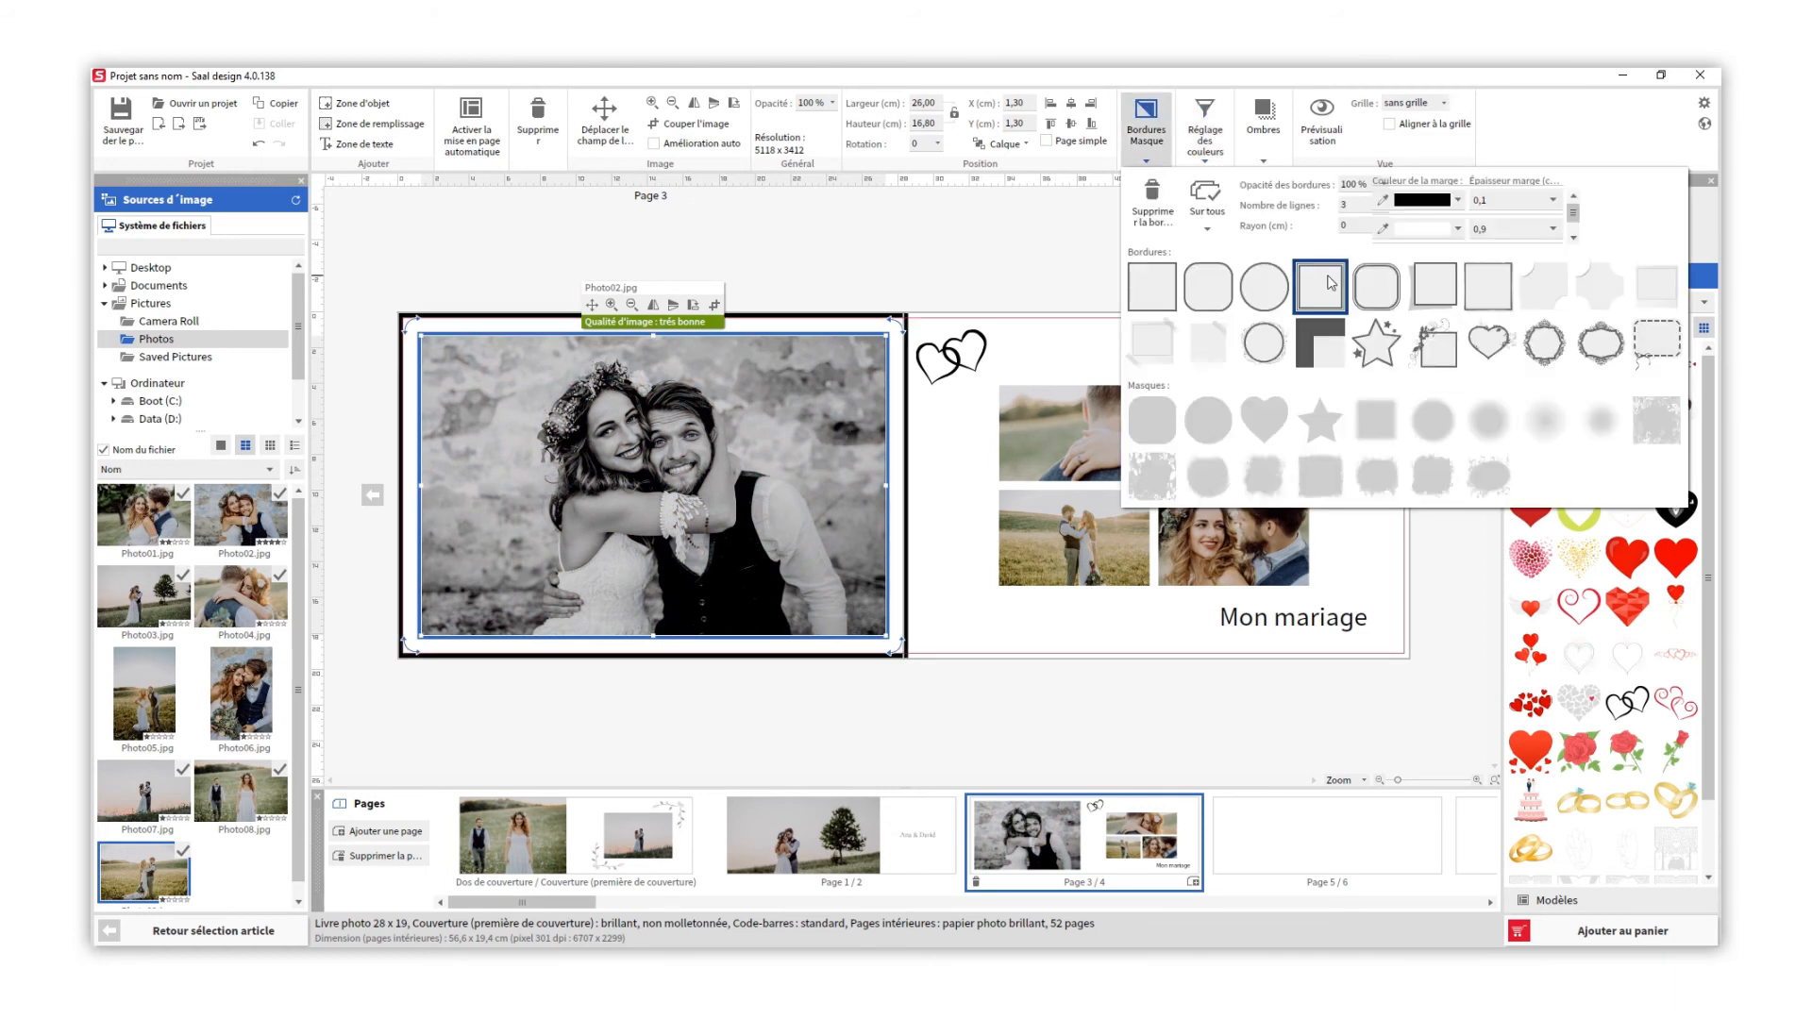
click(1600, 285)
click(1037, 258)
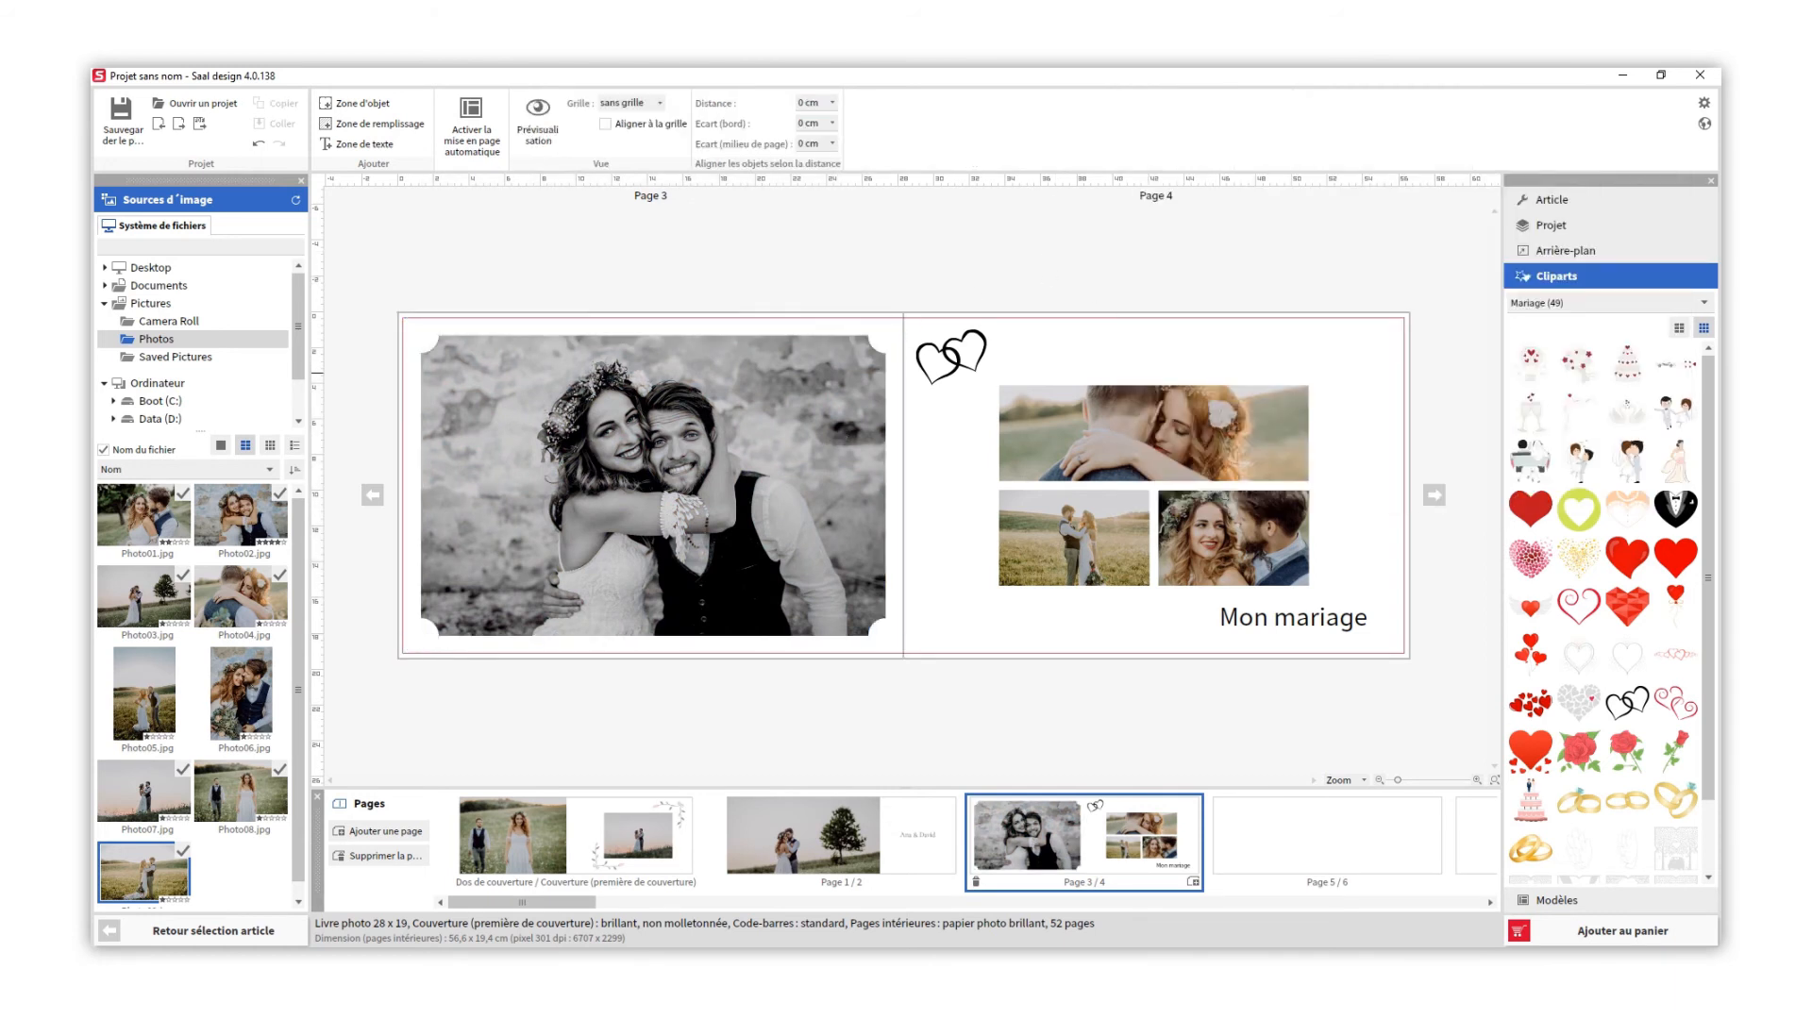